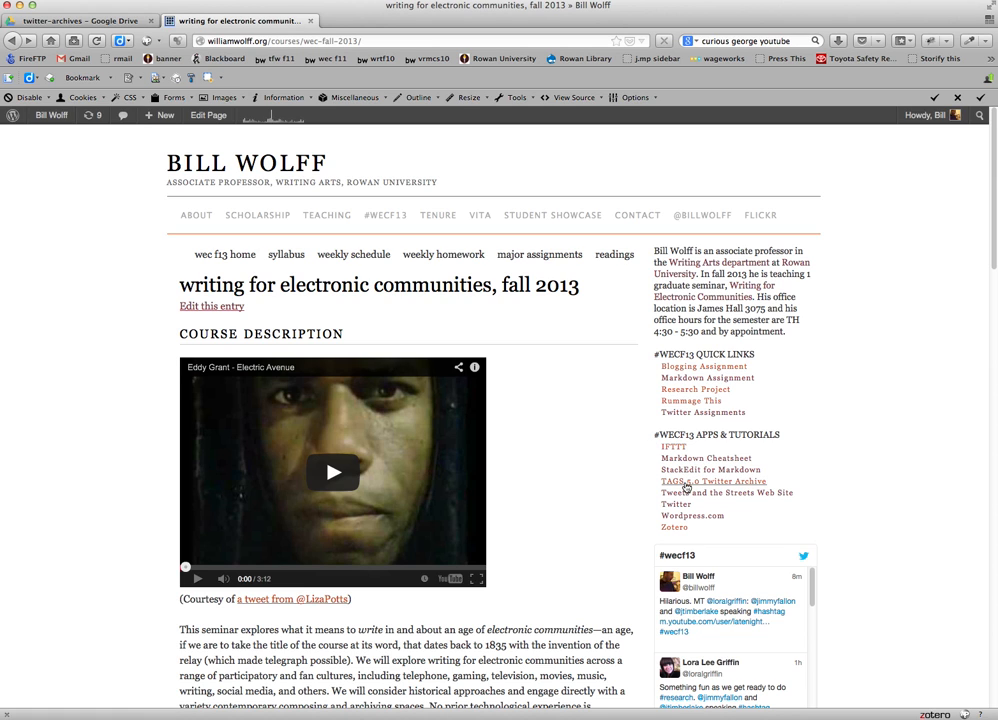
Open the TAGS 5.0 Twitter Archive page from the course site and make a copy of its TAGS v5.0 spreadsheet.
{"action": "left_click", "coordinate": [705, 486]}
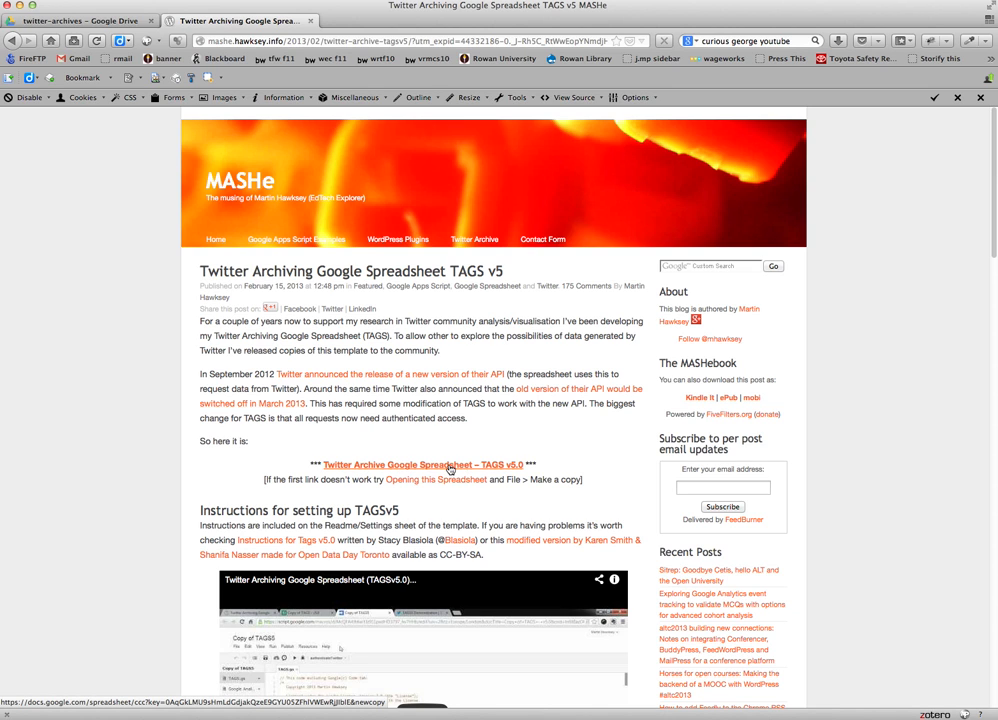
{"action": "left_click", "coordinate": [450, 467]}
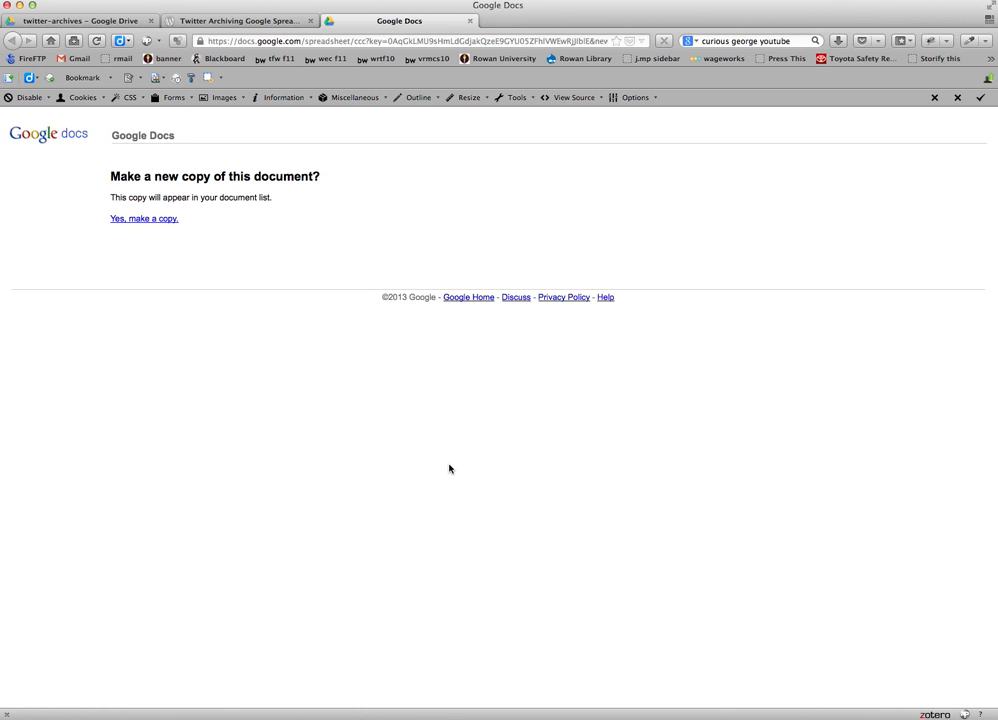
{"action": "left_click", "coordinate": [157, 222]}
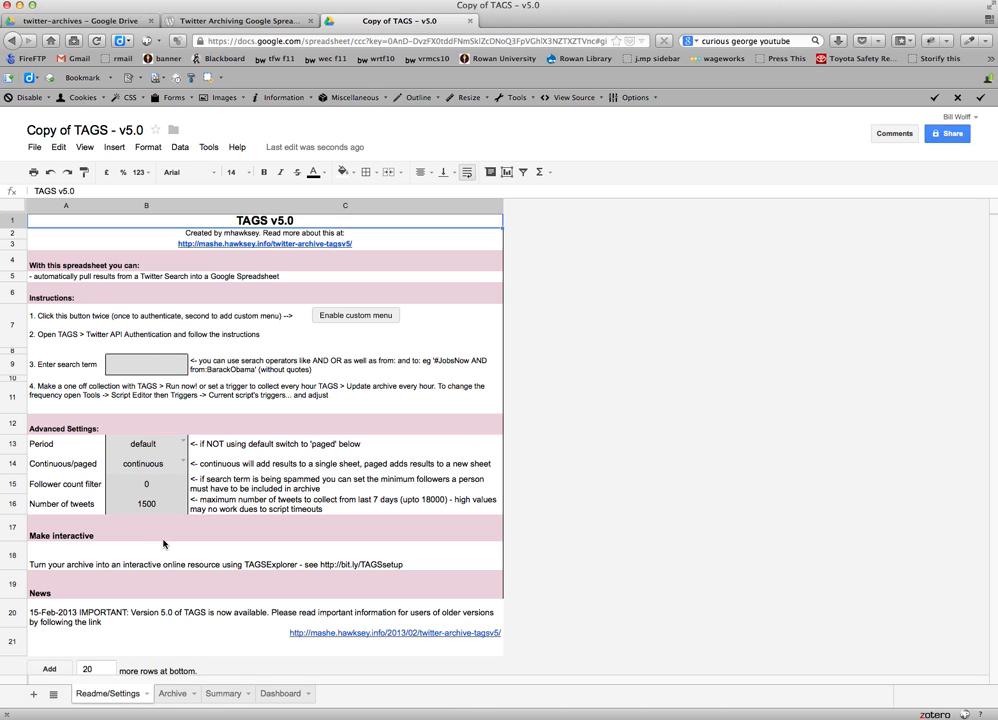
Rename the copied spreadsheet as "#wecf13 archive".
{"action": "left_click", "coordinate": [100, 131]}
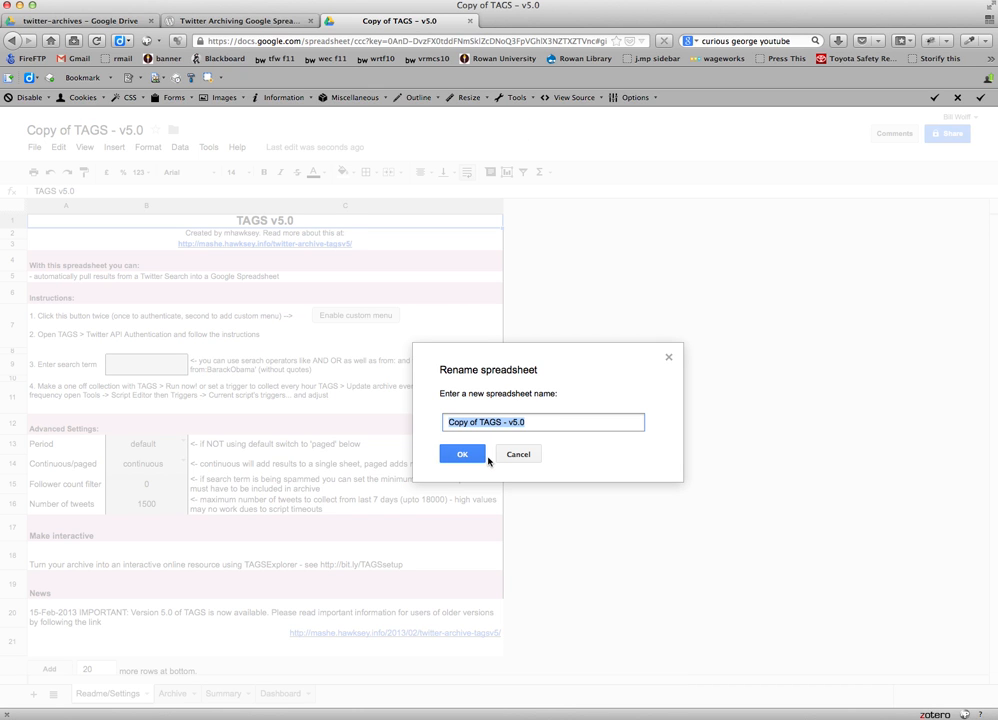
{"action": "type", "text": "#wecf13"}
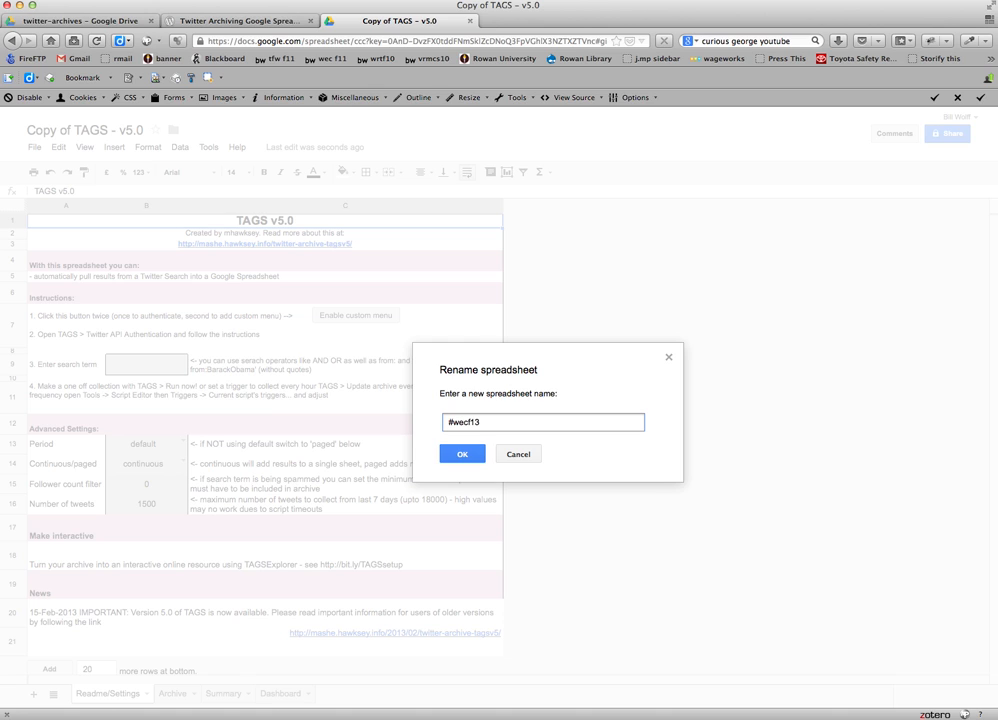
{"action": "type", "text": " archive"}
{"action": "left_click", "coordinate": [461, 454]}
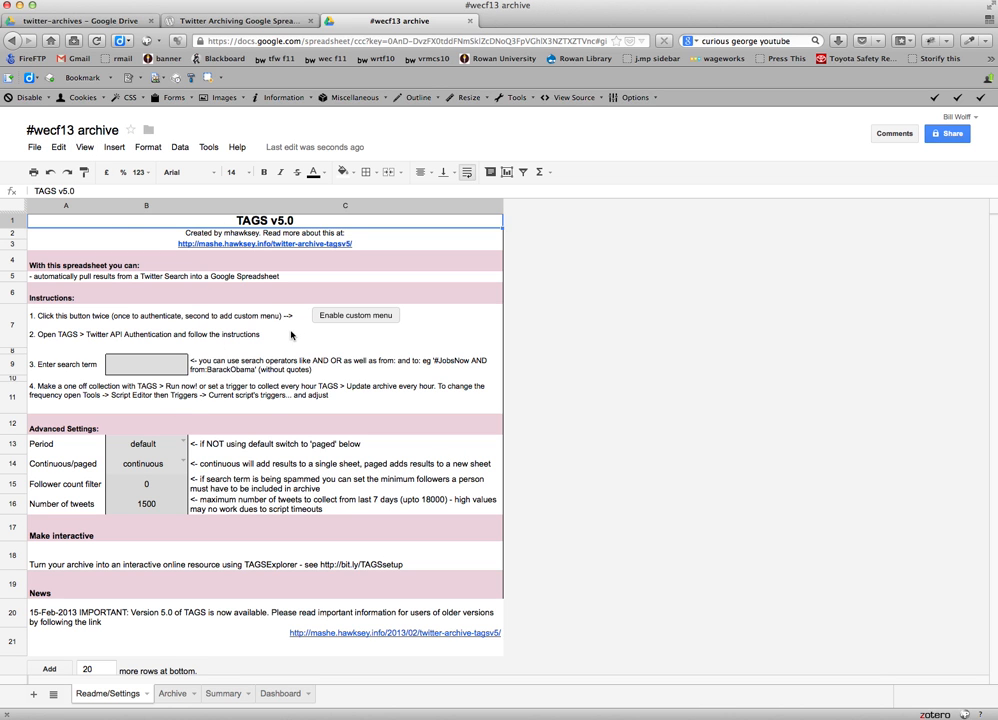
Authorize the spreadsheet's script to access the account and enable the custom TAGS menu.
{"action": "left_click", "coordinate": [356, 318]}
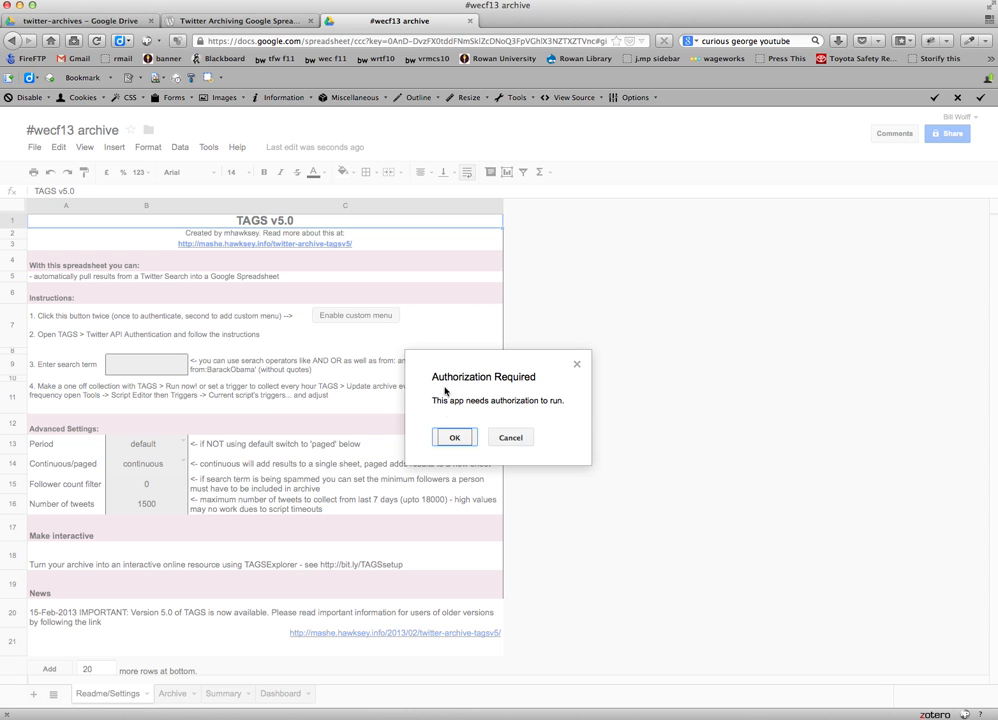
{"action": "left_click", "coordinate": [454, 438]}
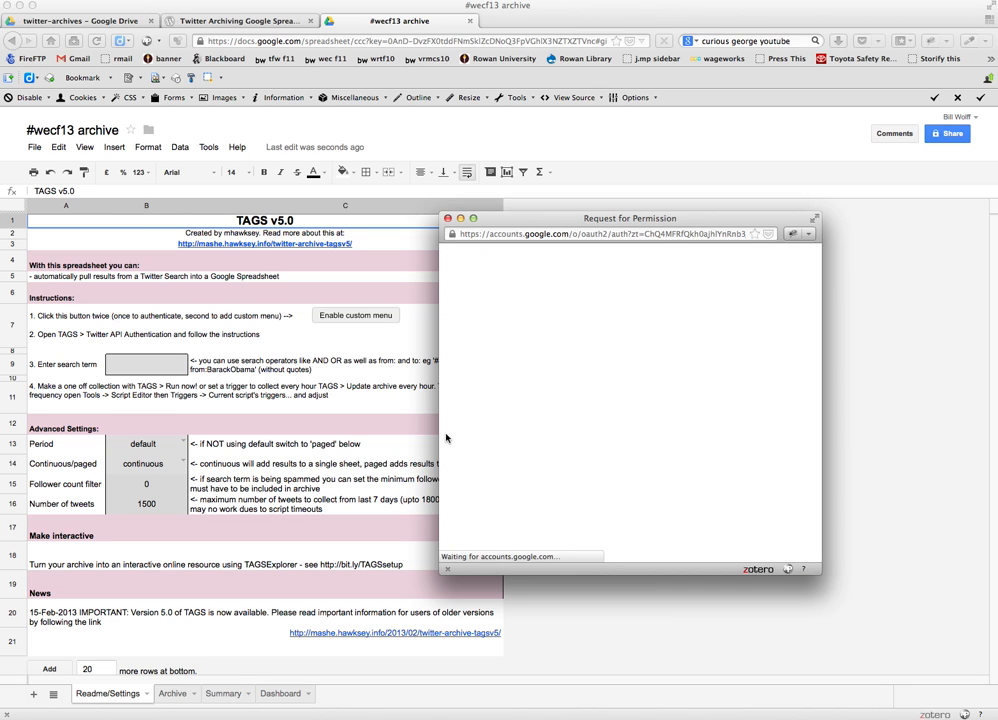
{"action": "scroll", "coordinate": [806, 457], "scroll_direction": "down", "scroll_amount": 3}
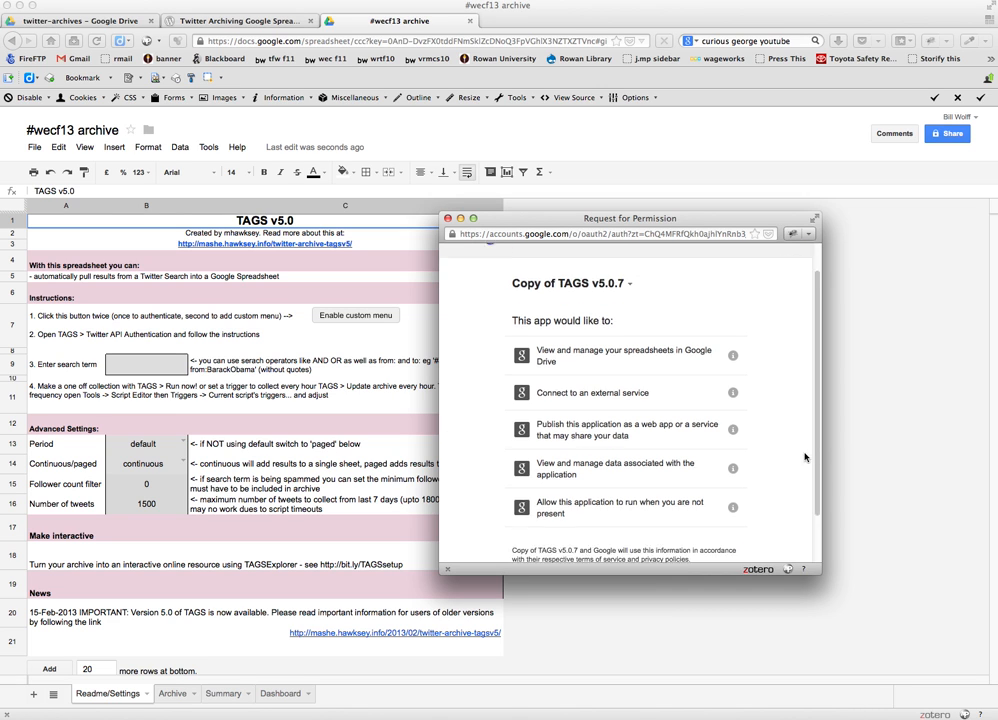
{"action": "left_click", "coordinate": [730, 534]}
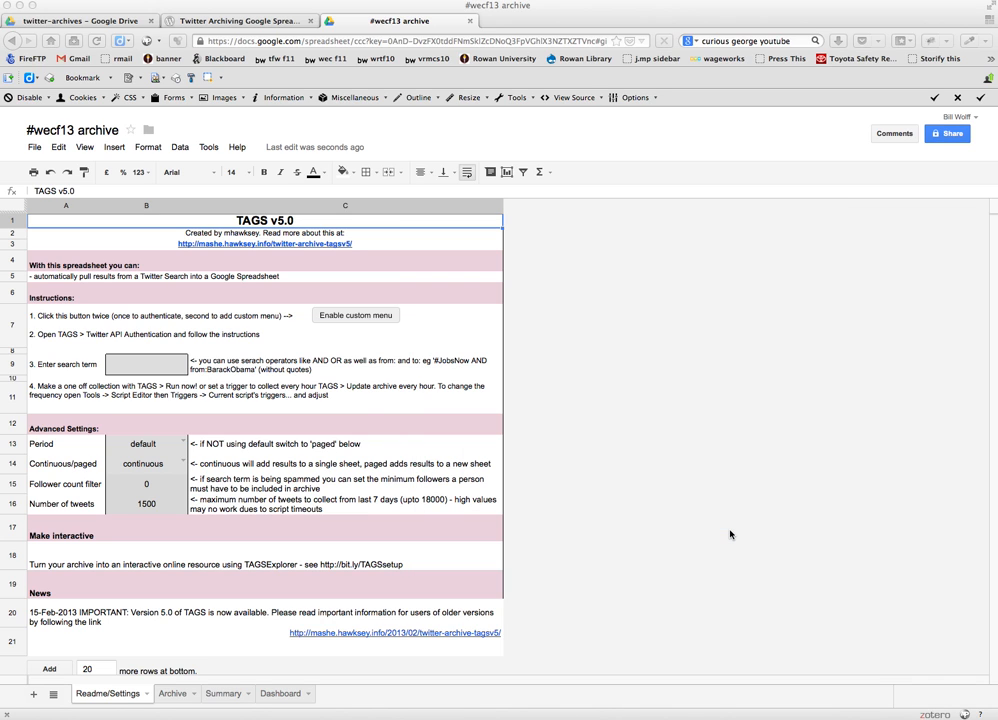
{"action": "left_click", "coordinate": [345, 319]}
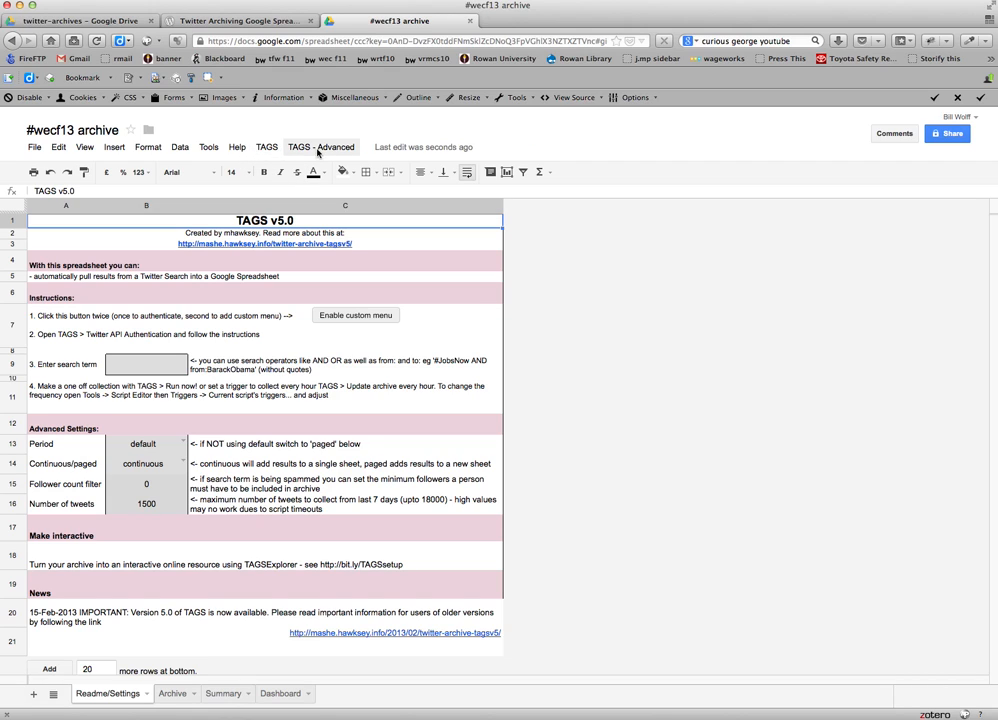
{"action": "left_click", "coordinate": [265, 148]}
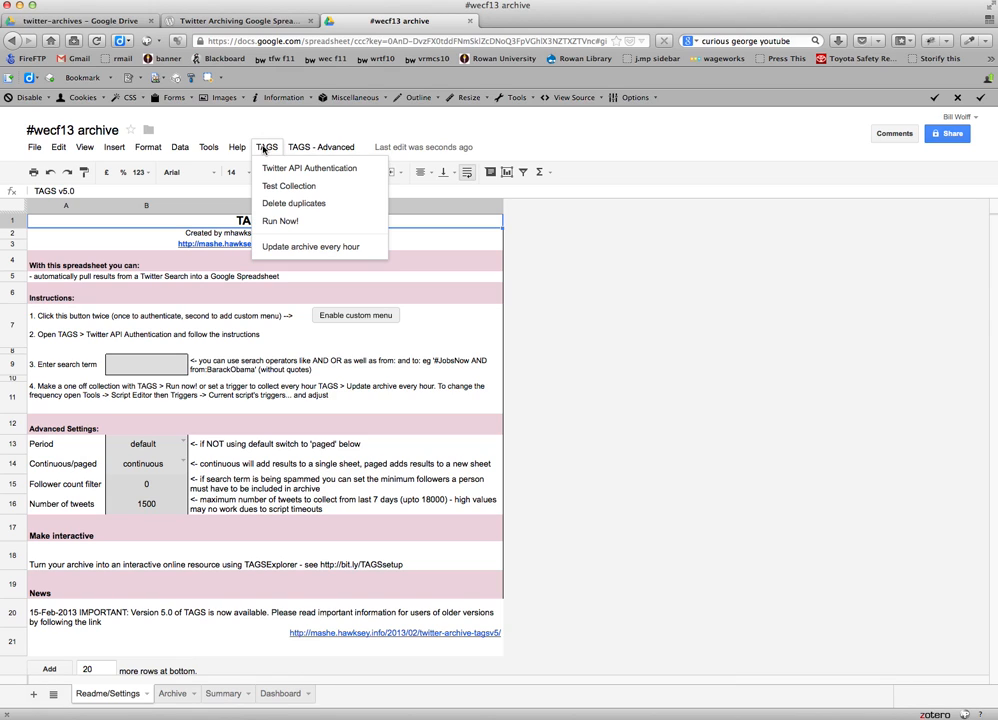
{"action": "left_click", "coordinate": [317, 169]}
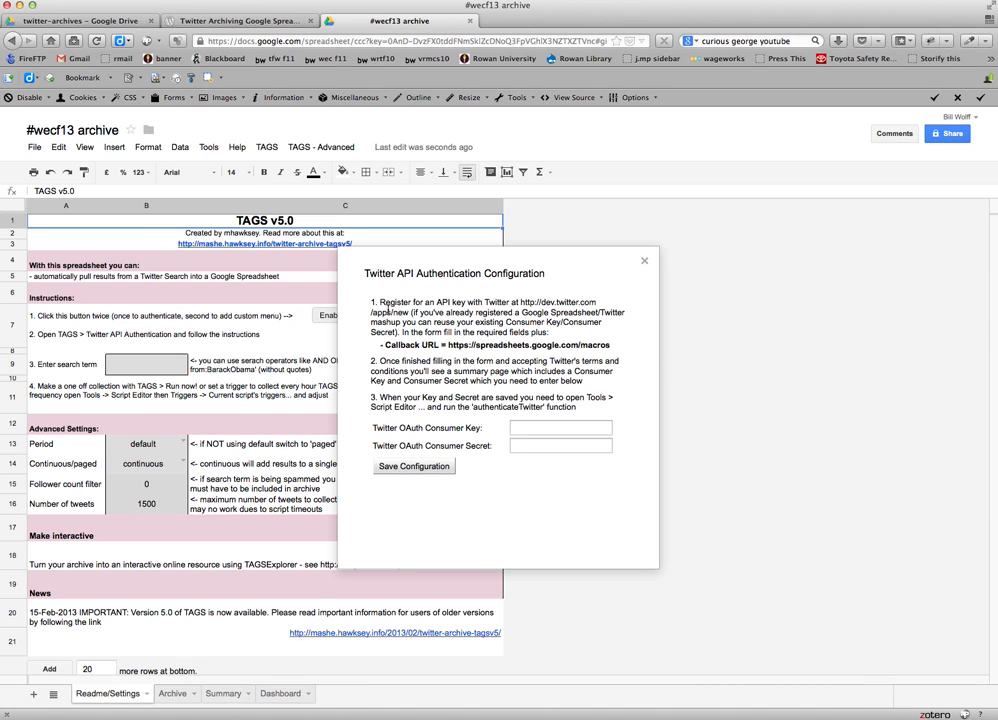
{"action": "left_click_drag", "start_coordinate": [436, 302], "coordinate": [467, 302]}
{"action": "left_click", "coordinate": [520, 303]}
{"action": "left_click_drag", "start_coordinate": [520, 303], "coordinate": [409, 313]}
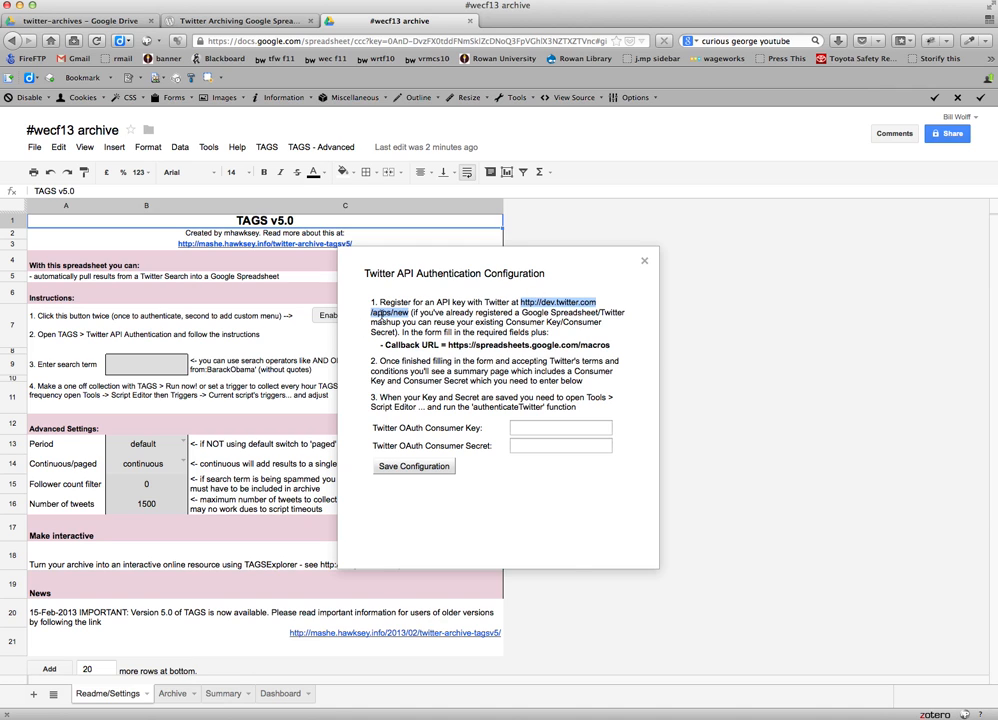
{"action": "right_click", "coordinate": [381, 313]}
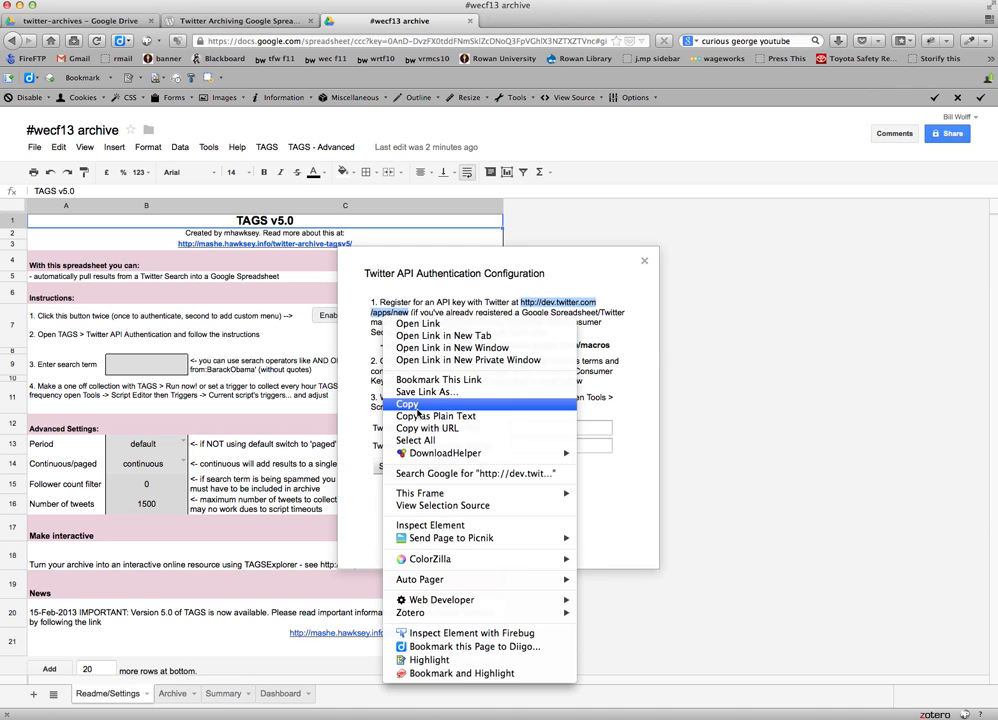
{"action": "left_click", "coordinate": [418, 406]}
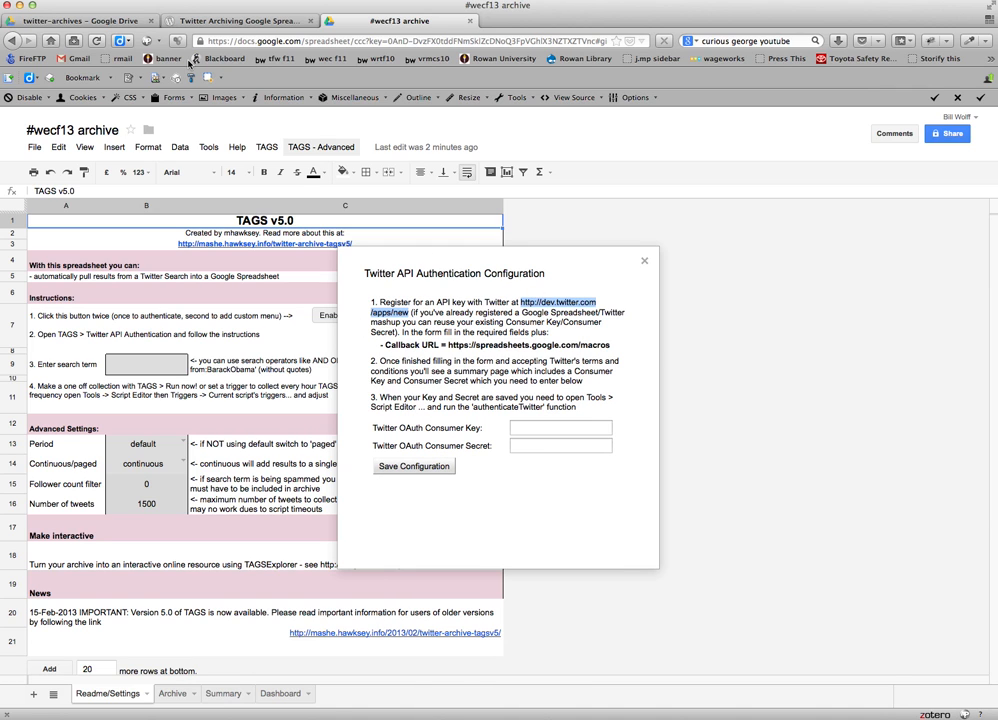
Load the copied Twitter app registration address in a new browser tab.
{"action": "left_click", "coordinate": [75, 42]}
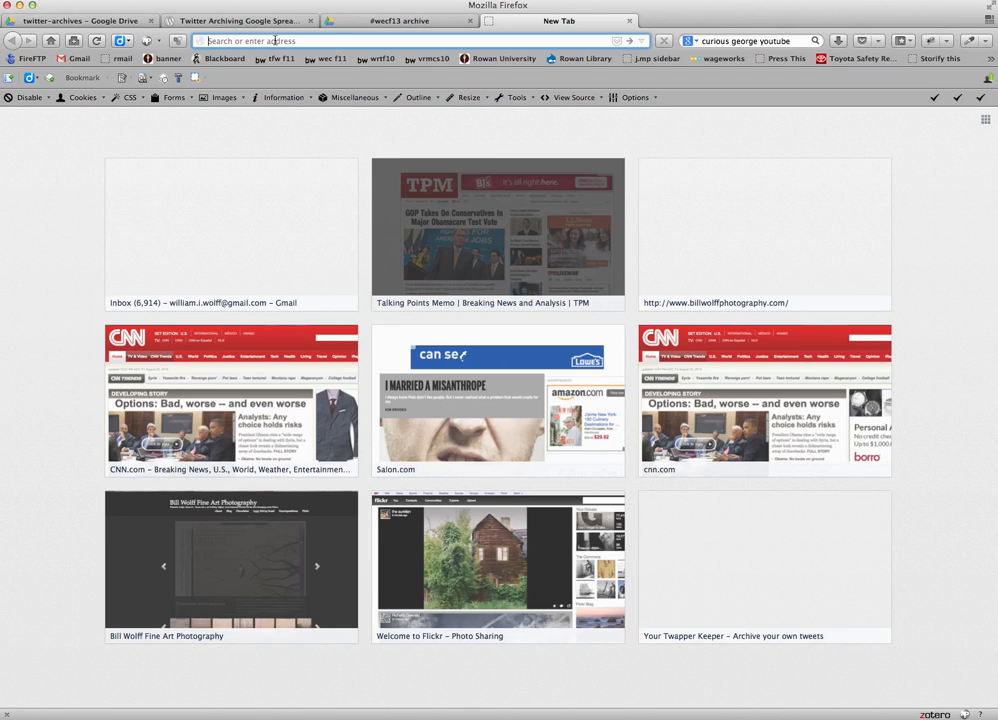
{"action": "key", "text": "super+v"}
{"action": "key", "text": "Return"}
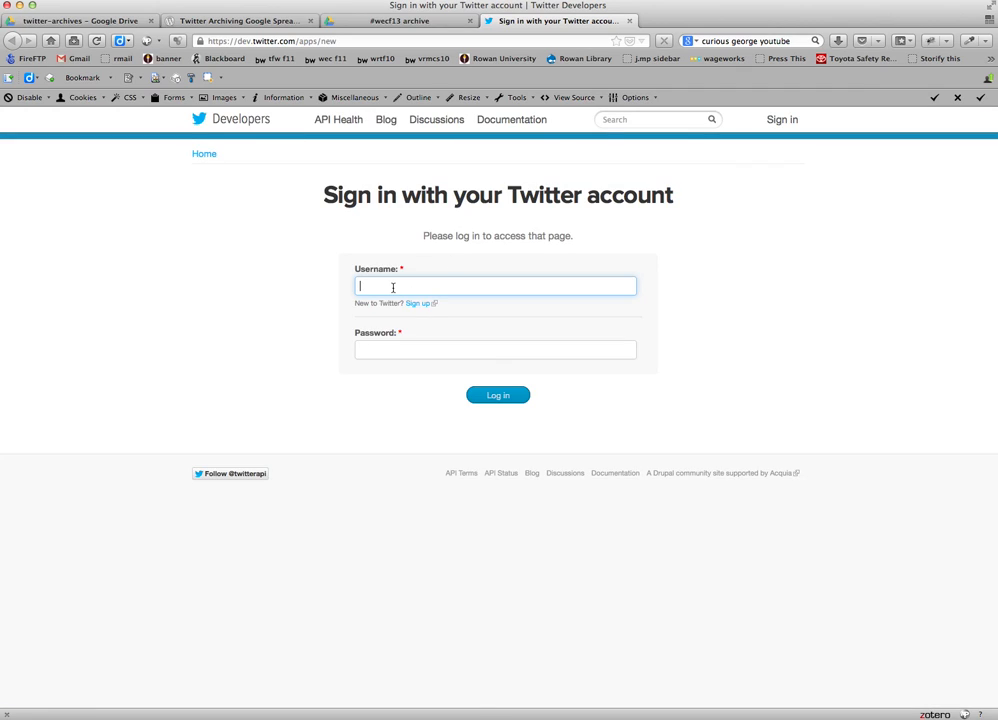
Sign in to Twitter Developers with the account username and password, and dismiss the offer to remember the password.
{"action": "type", "text": "bill"}
{"action": "key", "text": "Down"}
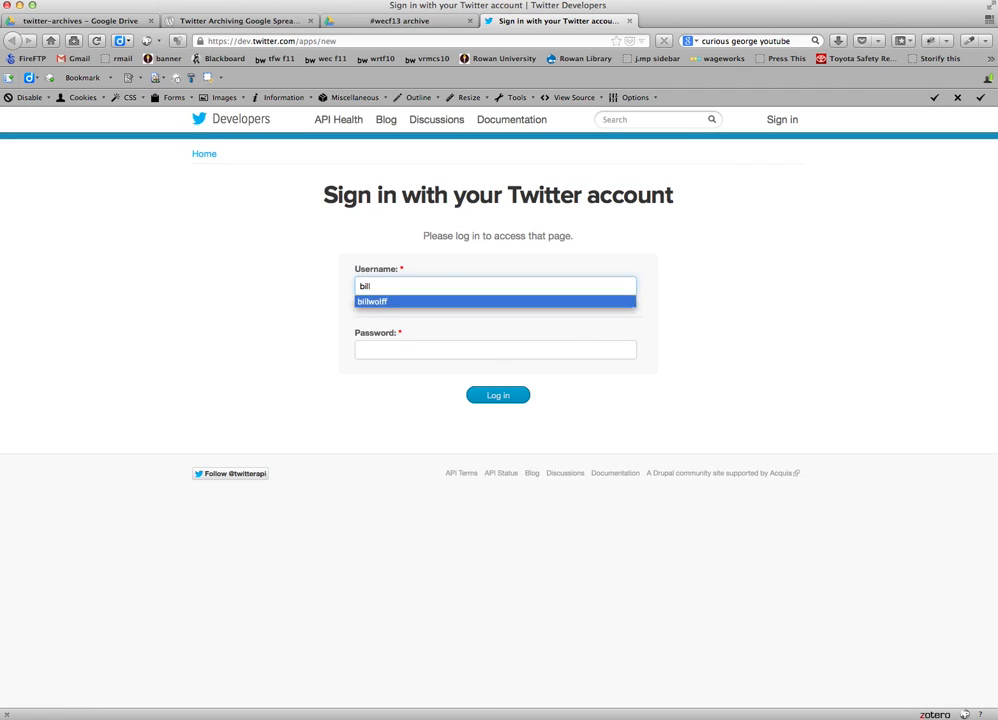
{"action": "key", "text": "Tab"}
{"action": "type", "text": "•••••••••"}
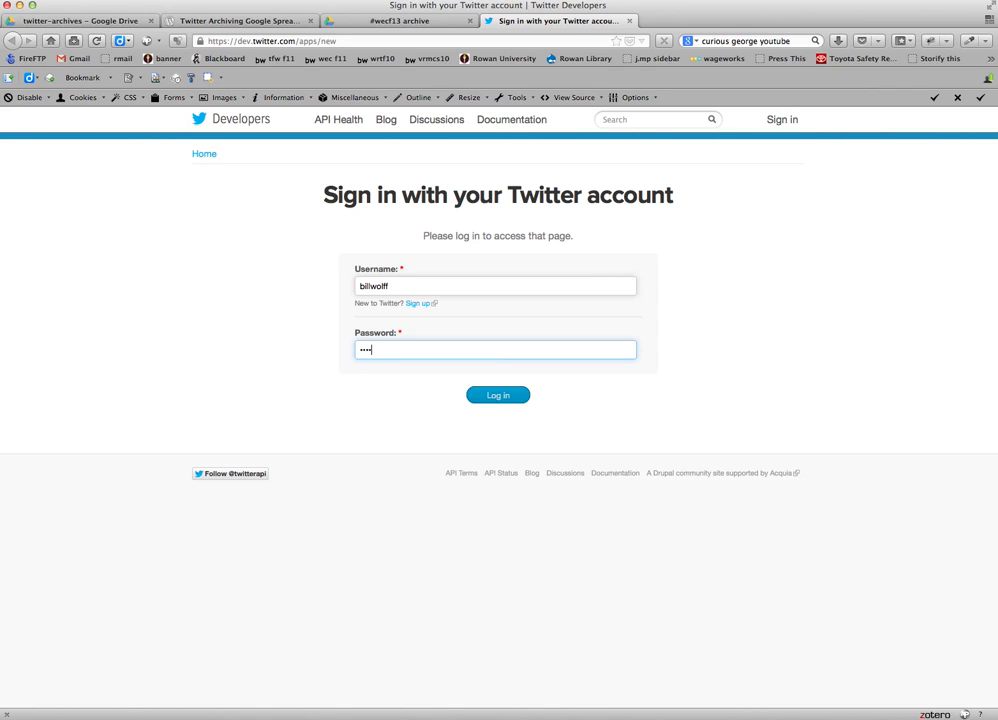
{"action": "type", "text": "•••••••••••"}
{"action": "left_click", "coordinate": [498, 396]}
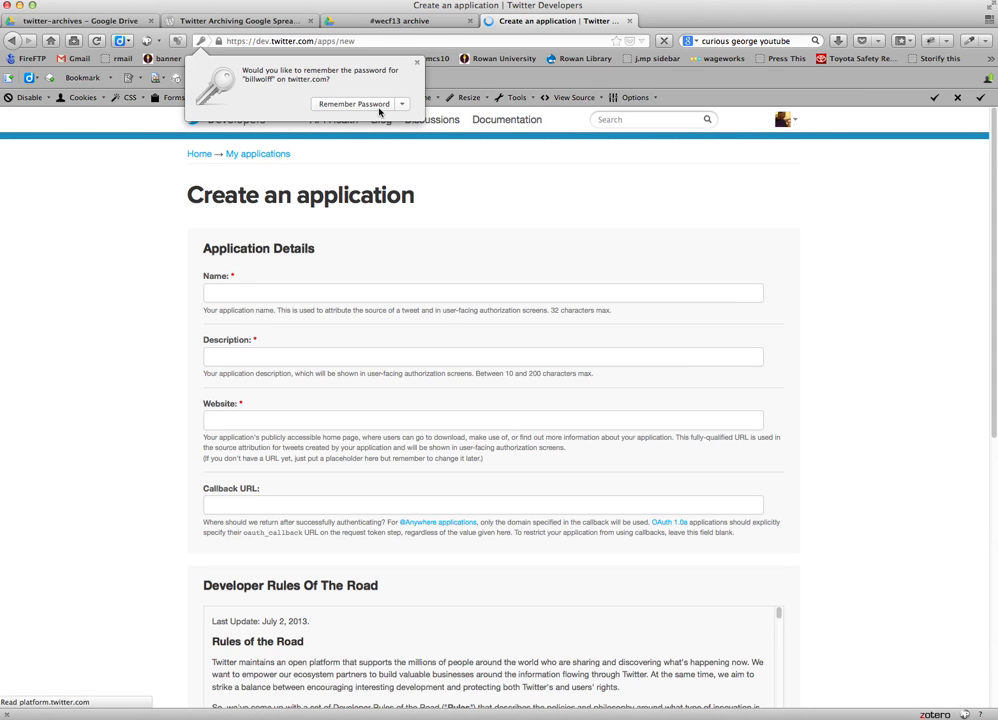
{"action": "left_click", "coordinate": [418, 64]}
Name the application "wecf13 twitter archive", describe it as "archive of wecf13 tweets", and enter the owner's personal website address.
{"action": "left_click", "coordinate": [400, 290]}
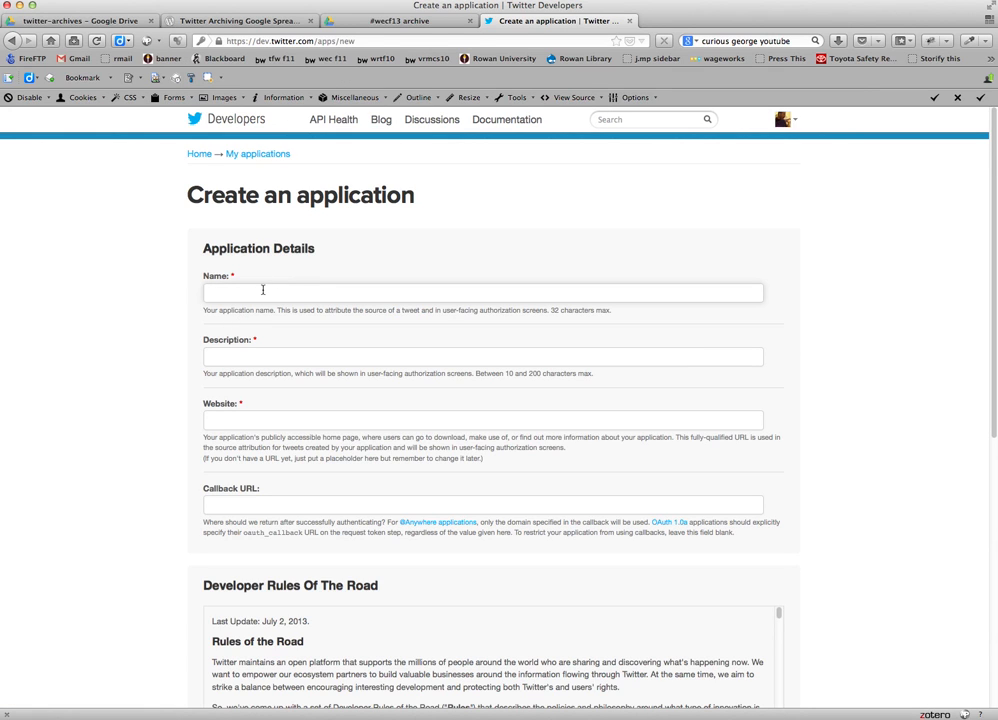
{"action": "type", "text": "w"}
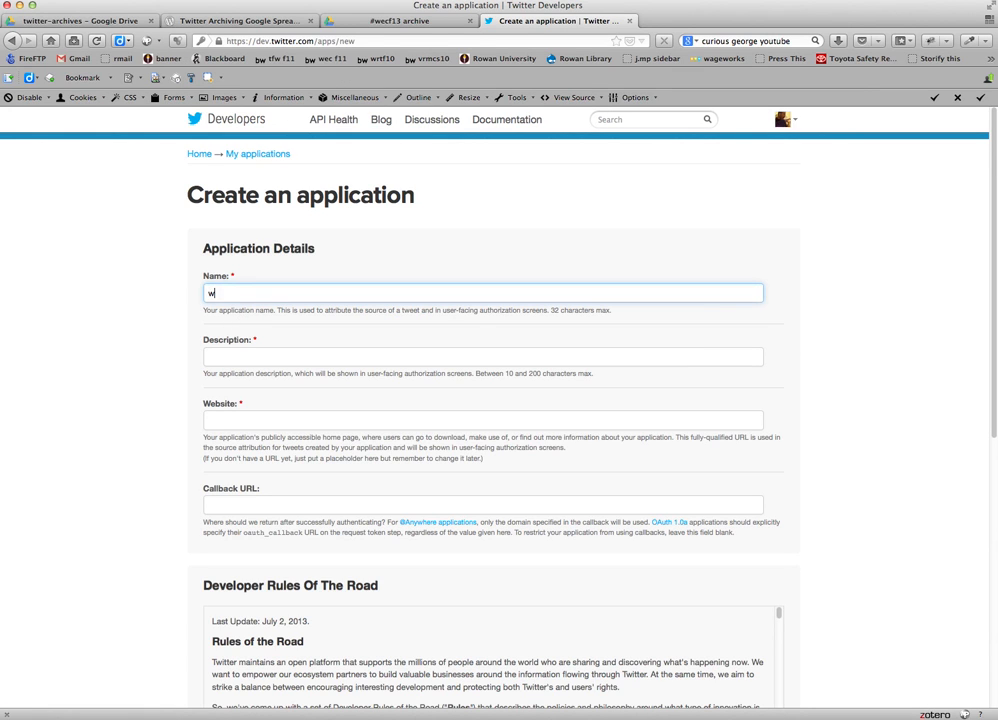
{"action": "type", "text": "ecf13 twitter archive"}
{"action": "key", "text": "Tab"}
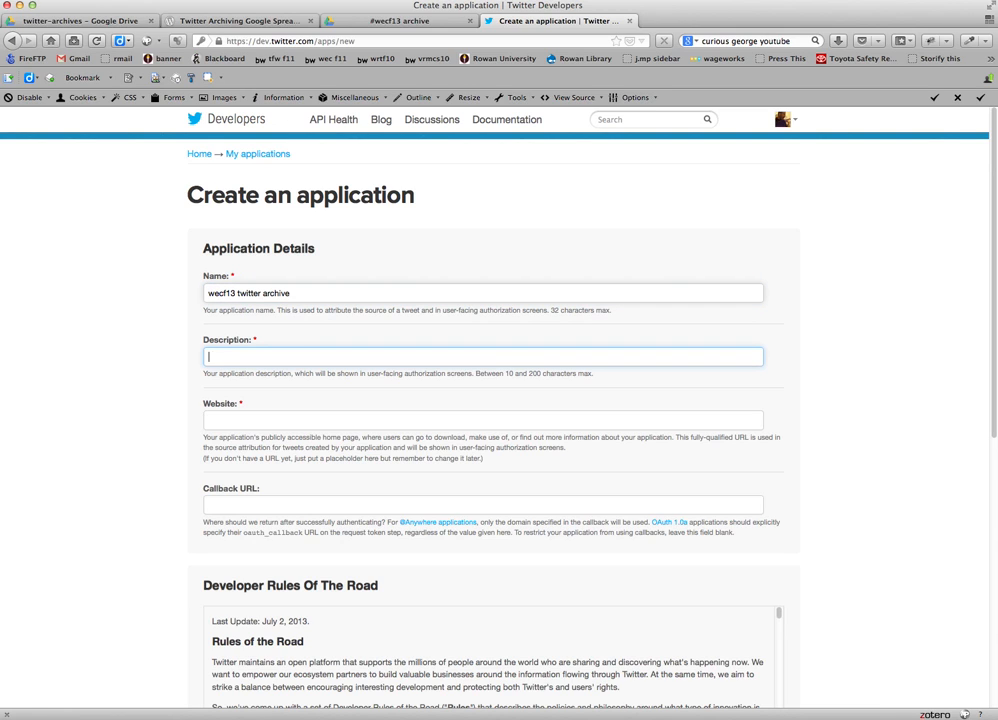
{"action": "type", "text": "archive of wecf13 tweets"}
{"action": "key", "text": "Tab"}
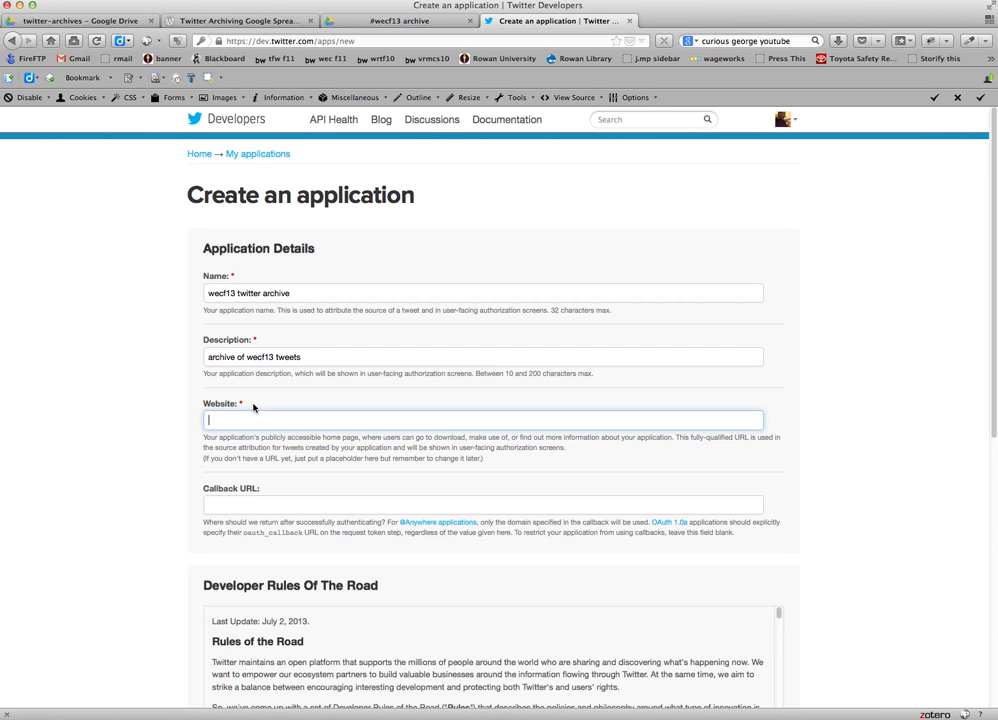
{"action": "type", "text": "t"}
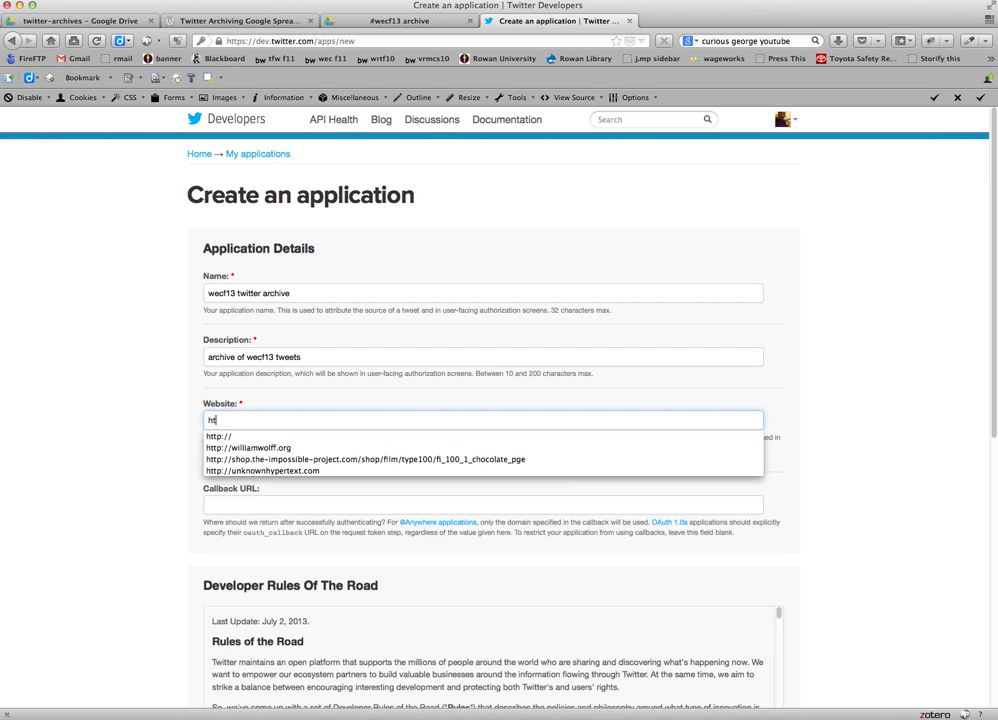
{"action": "left_click", "coordinate": [262, 450]}
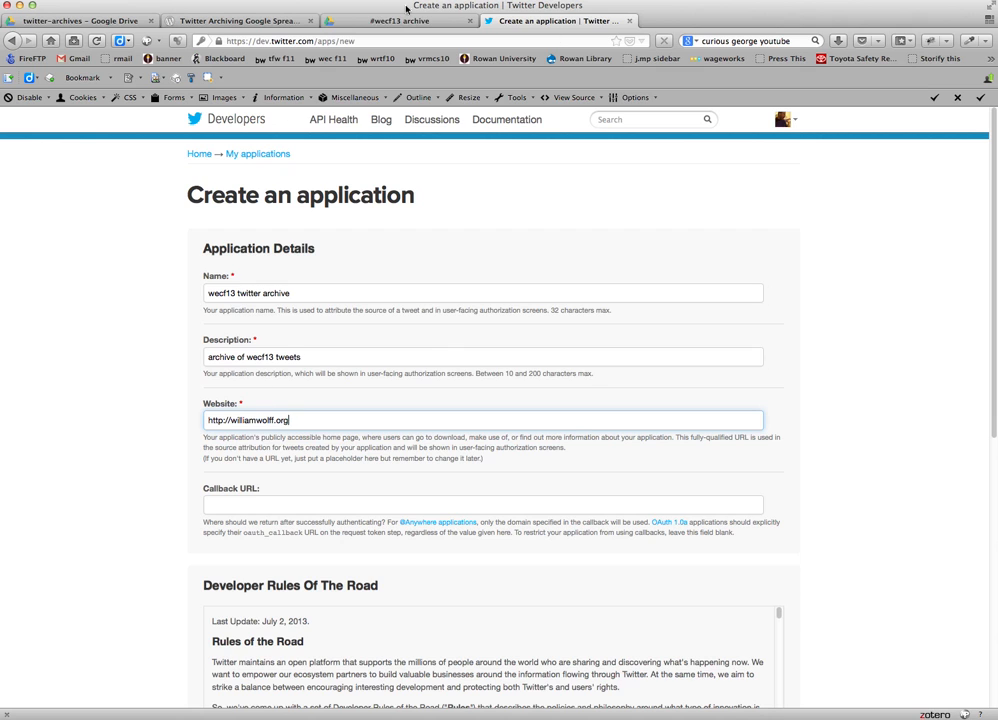
{"action": "key", "text": "ctrl+shift+Tab"}
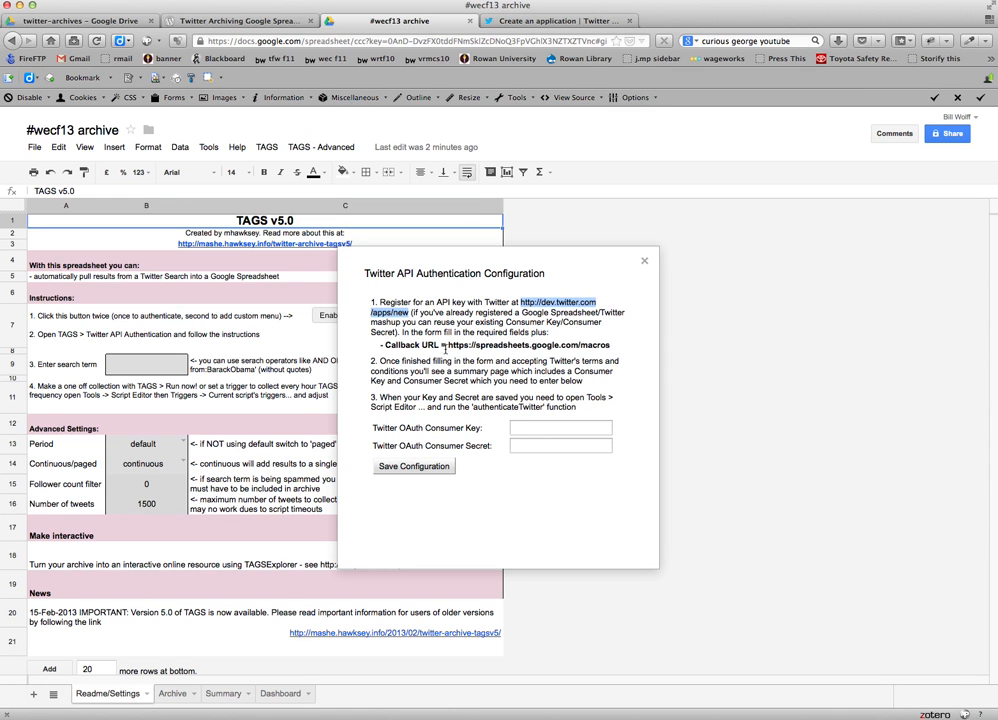
{"action": "left_click_drag", "start_coordinate": [447, 344], "coordinate": [613, 350]}
{"action": "right_click", "coordinate": [610, 349]}
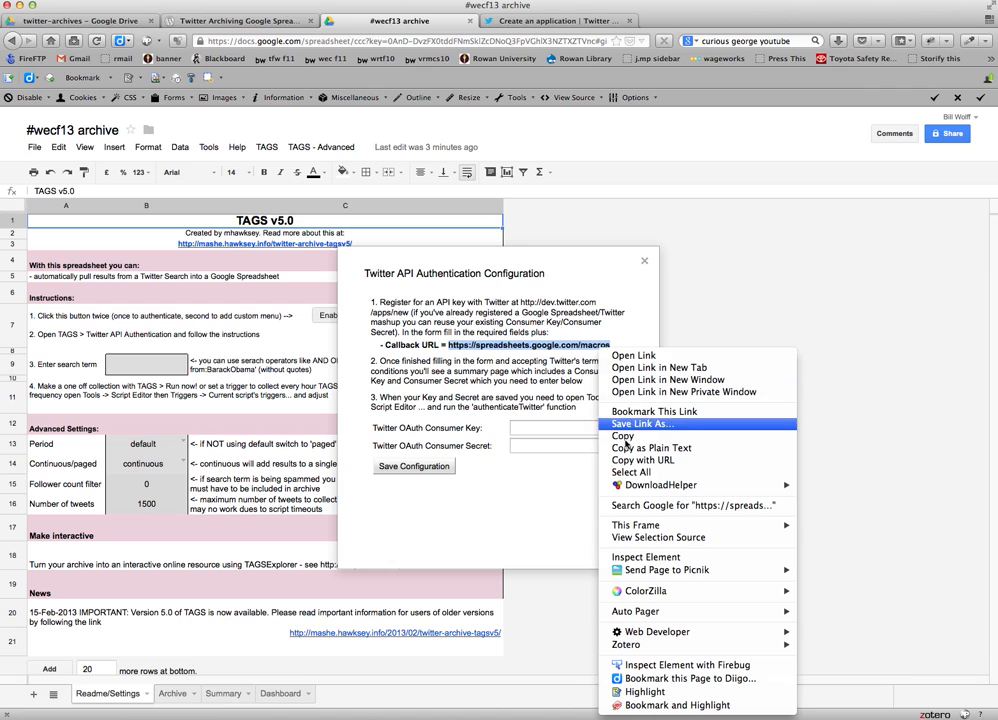
{"action": "left_click", "coordinate": [622, 437]}
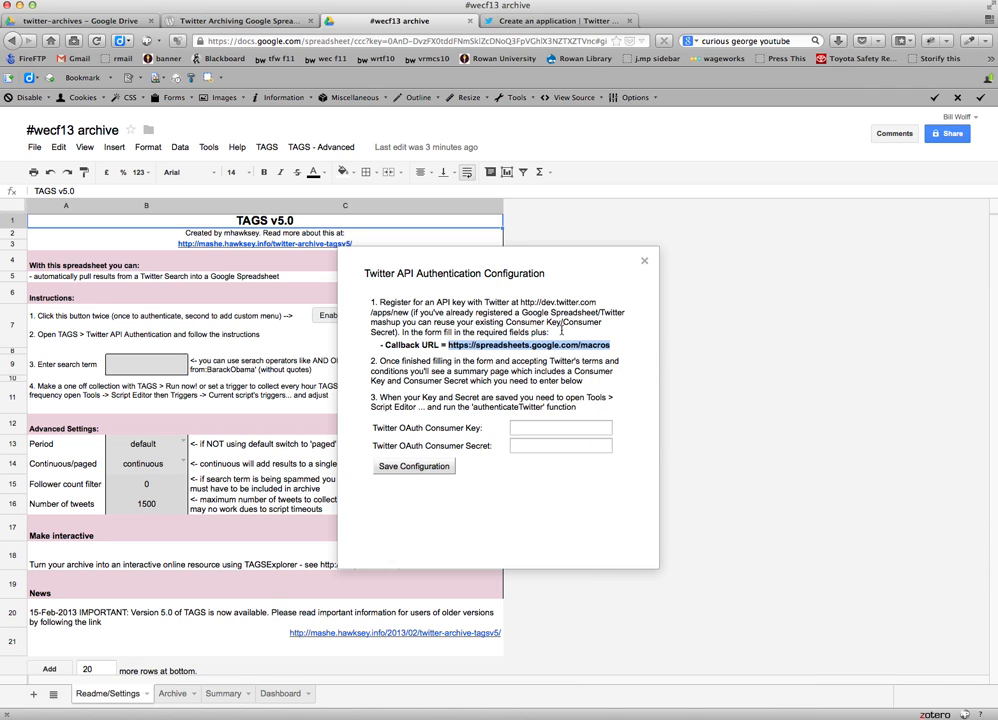
{"action": "left_click", "coordinate": [545, 20]}
{"action": "left_click", "coordinate": [247, 503]}
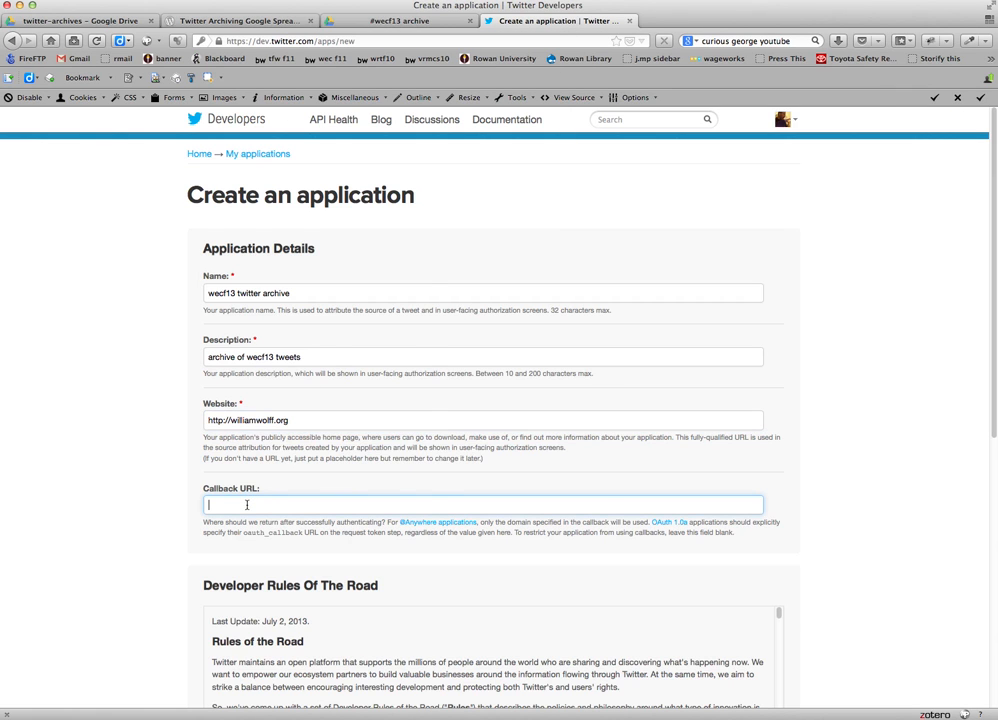
{"action": "right_click", "coordinate": [247, 504]}
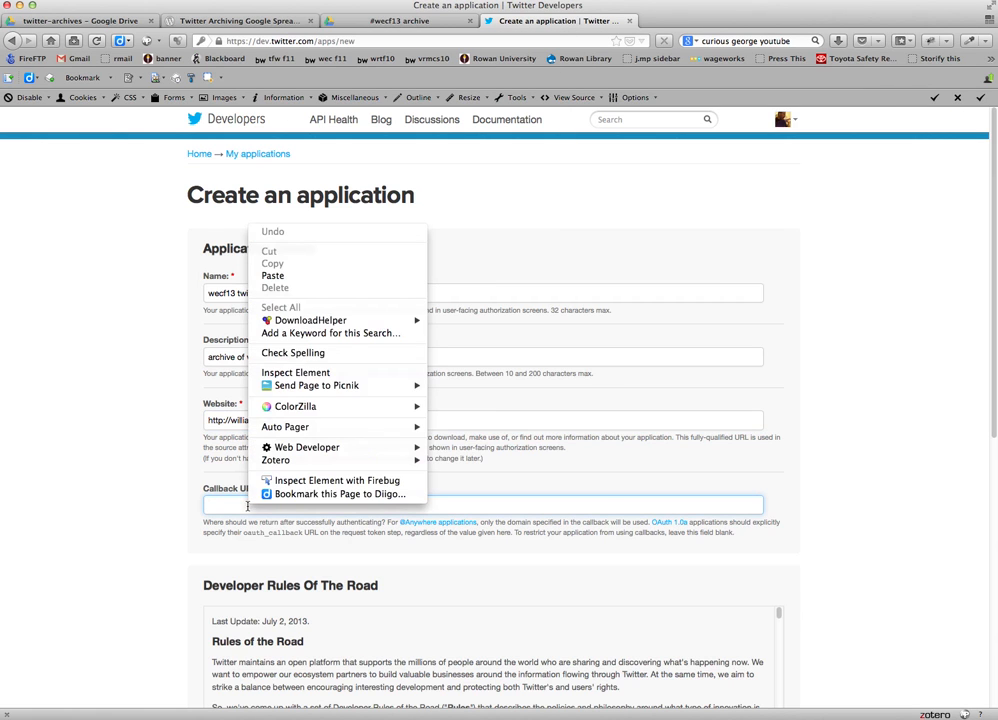
{"action": "left_click", "coordinate": [292, 277]}
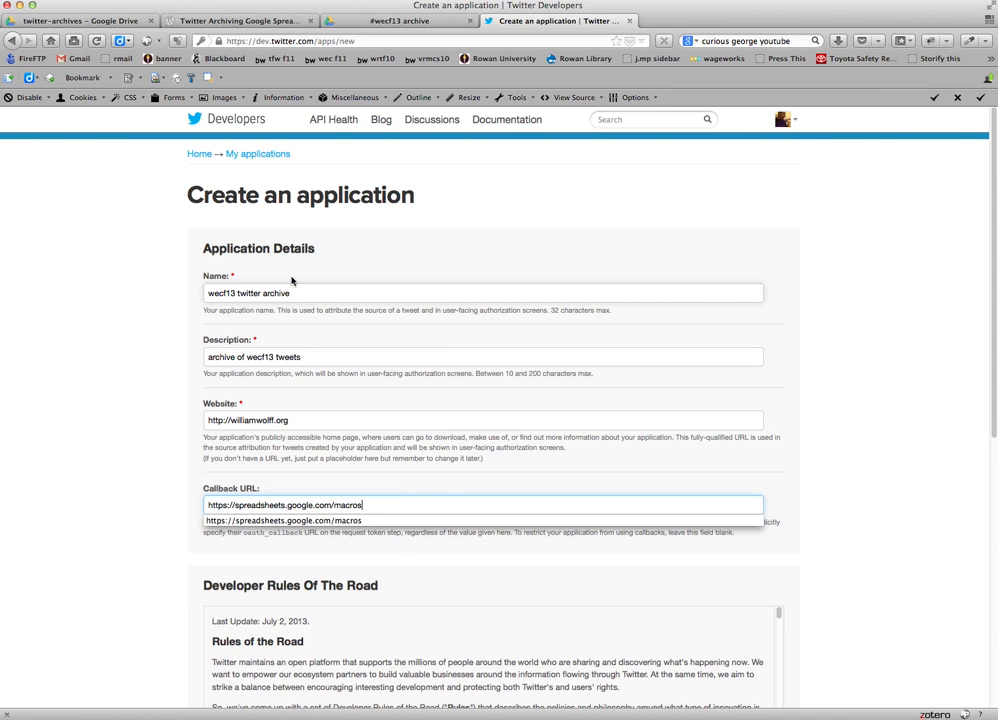
Agree to the Developer Rules of the Road, request a new CAPTCHA, enter its text, and submit the Twitter application.
{"action": "scroll", "coordinate": [170, 500], "scroll_direction": "down", "scroll_amount": 6}
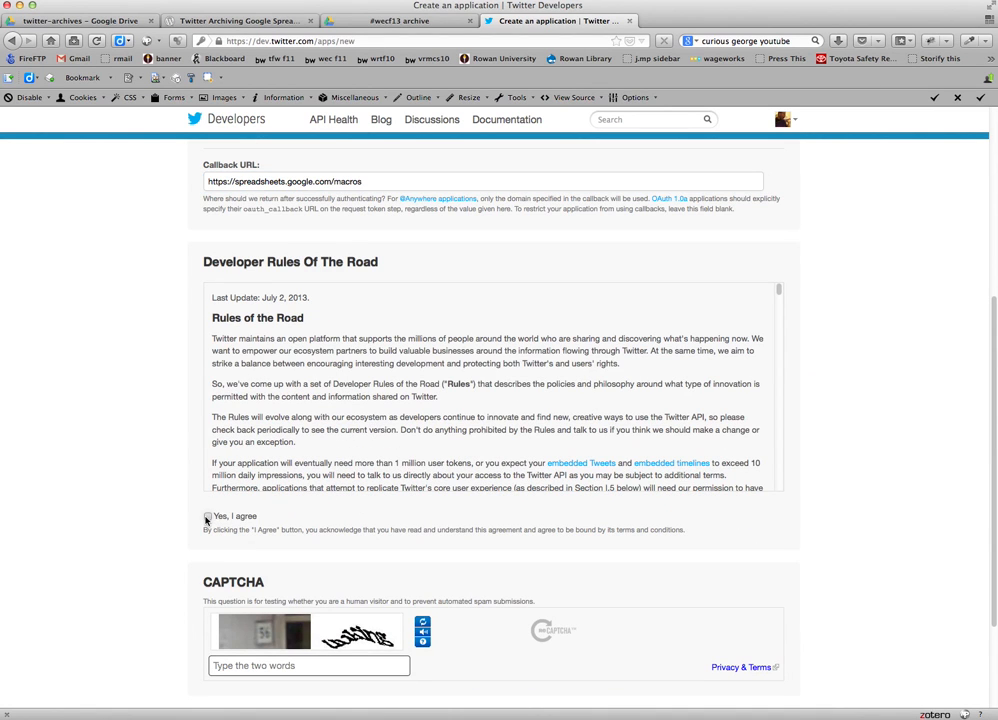
{"action": "left_click", "coordinate": [207, 516]}
{"action": "left_click", "coordinate": [371, 662]}
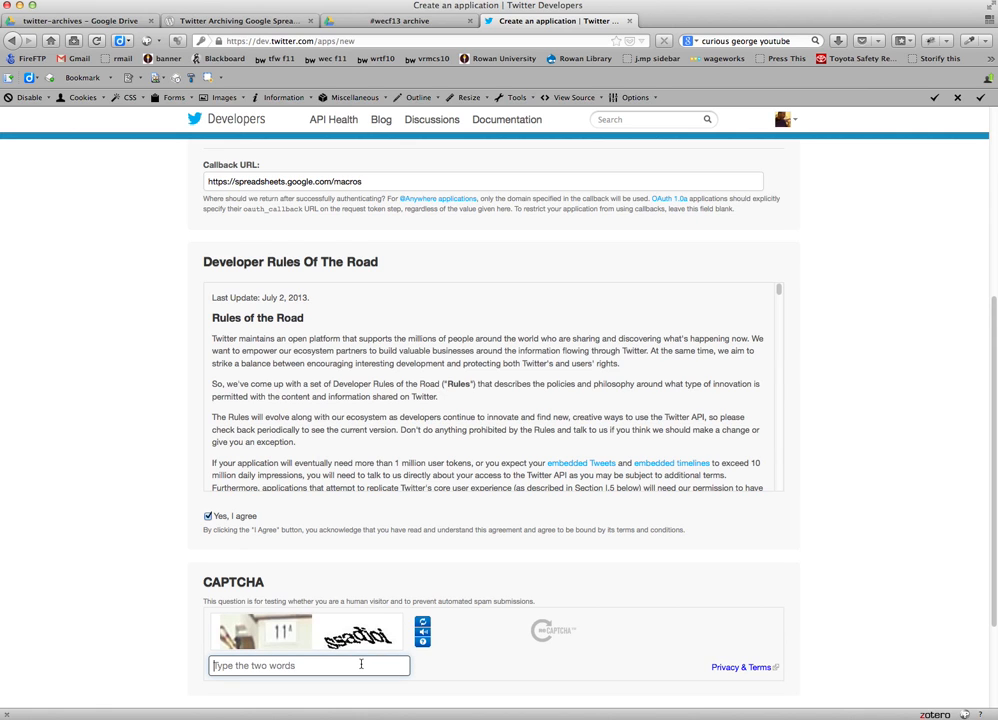
{"action": "left_click", "coordinate": [422, 627]}
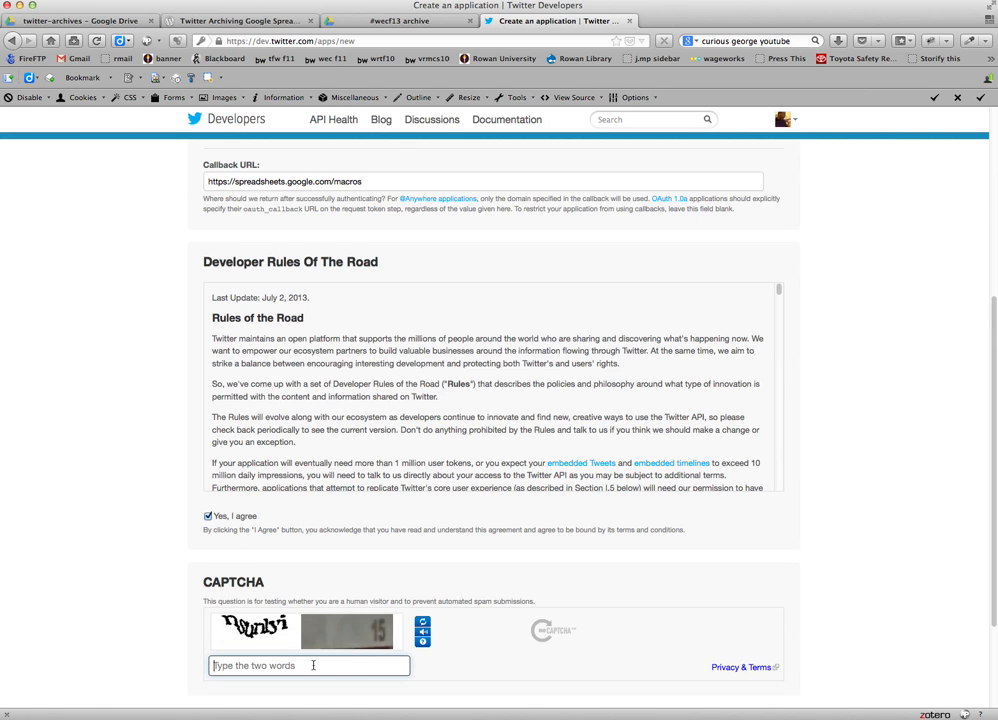
{"action": "type", "text": "nsunlyi 15"}
{"action": "scroll", "coordinate": [555, 691], "scroll_direction": "down", "scroll_amount": 3}
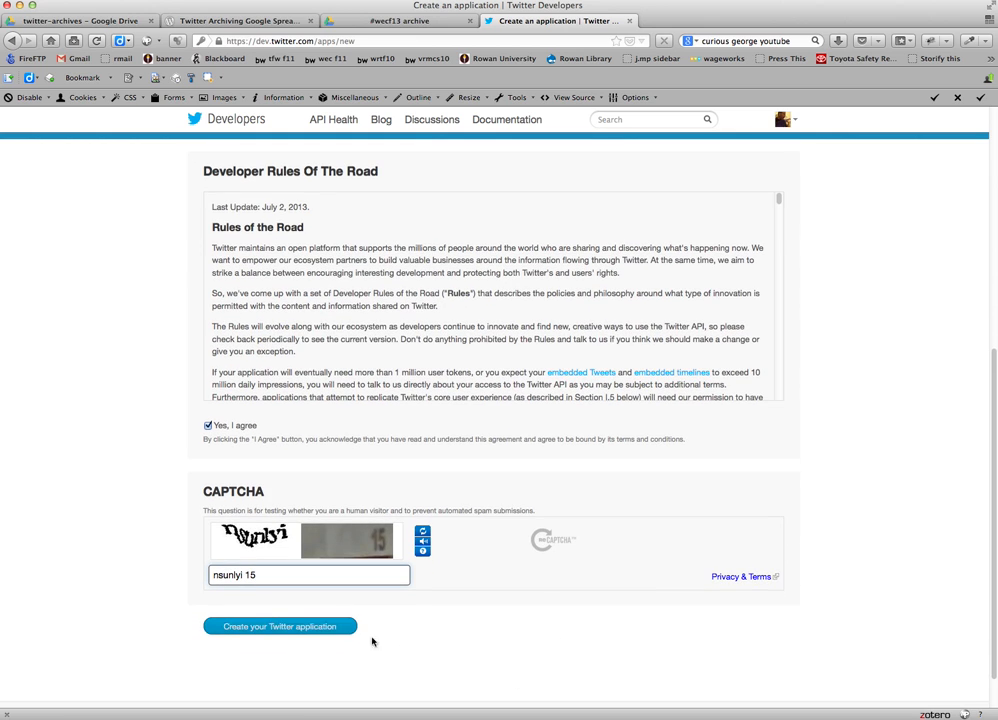
{"action": "left_click", "coordinate": [309, 629]}
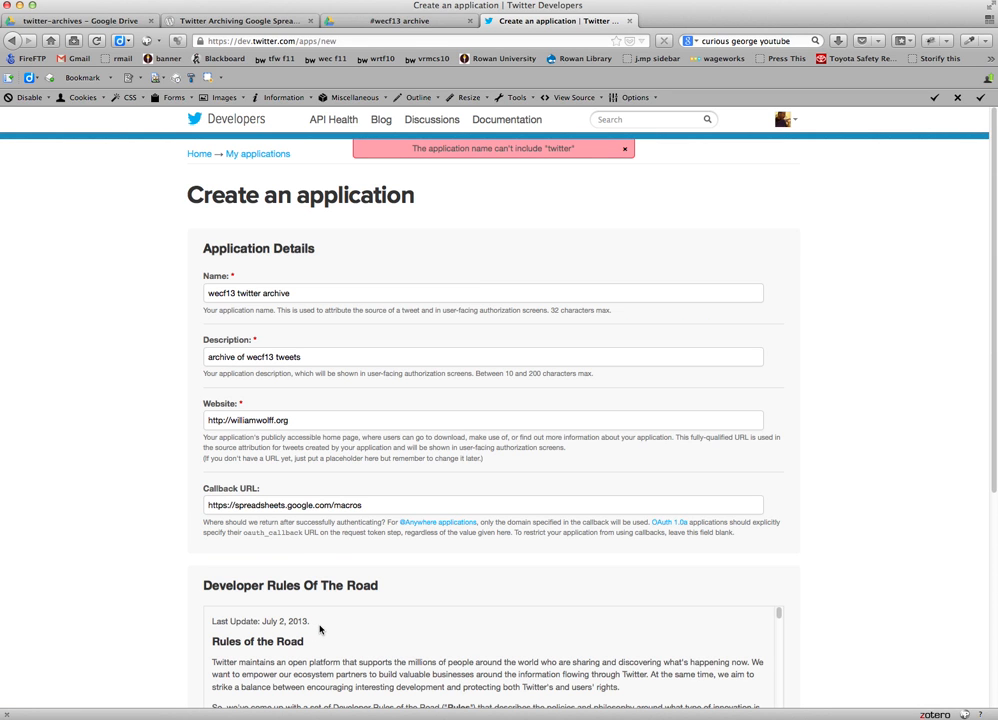
Shorten the application name to "wecf13 archive" and submit the Twitter application again.
{"action": "left_click", "coordinate": [241, 294]}
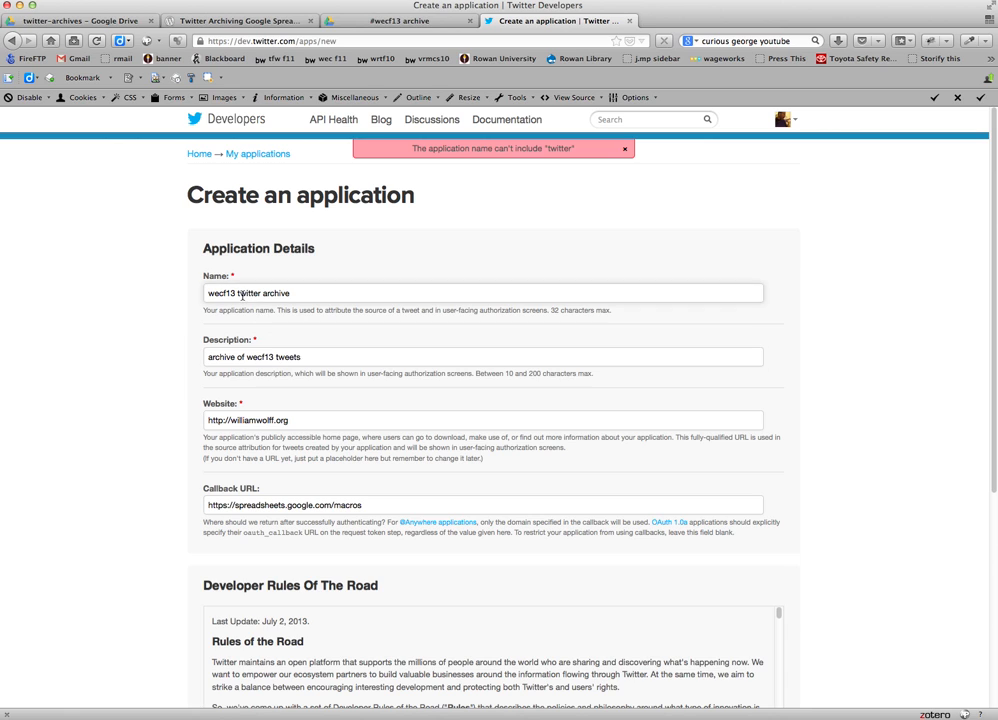
{"action": "left_click_drag", "start_coordinate": [238, 293], "coordinate": [260, 293]}
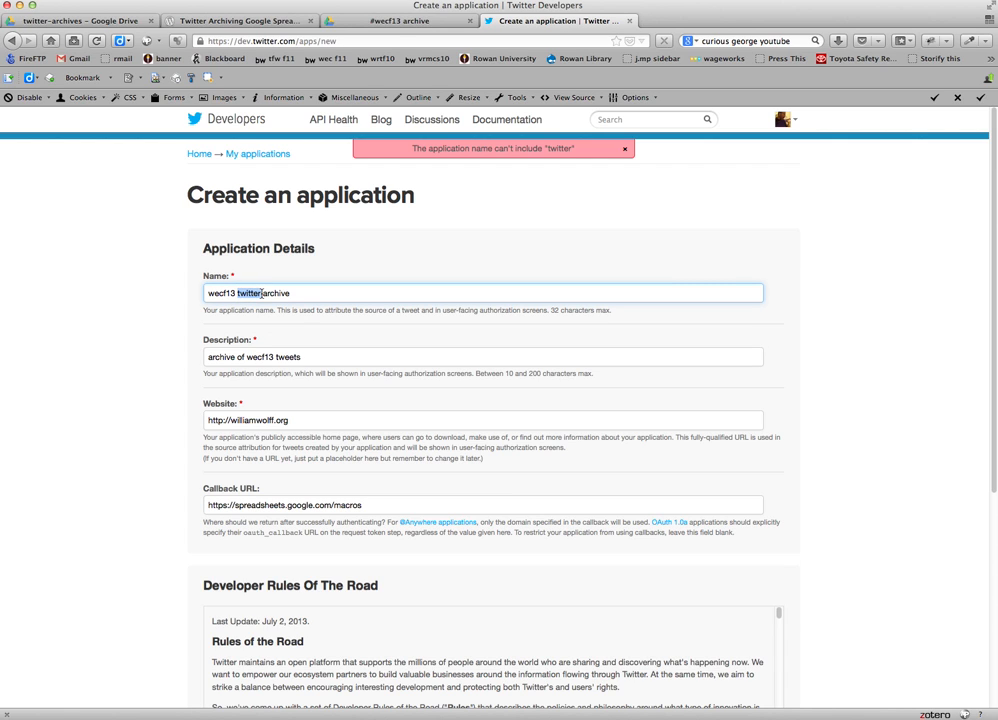
{"action": "key", "text": "BackSpace"}
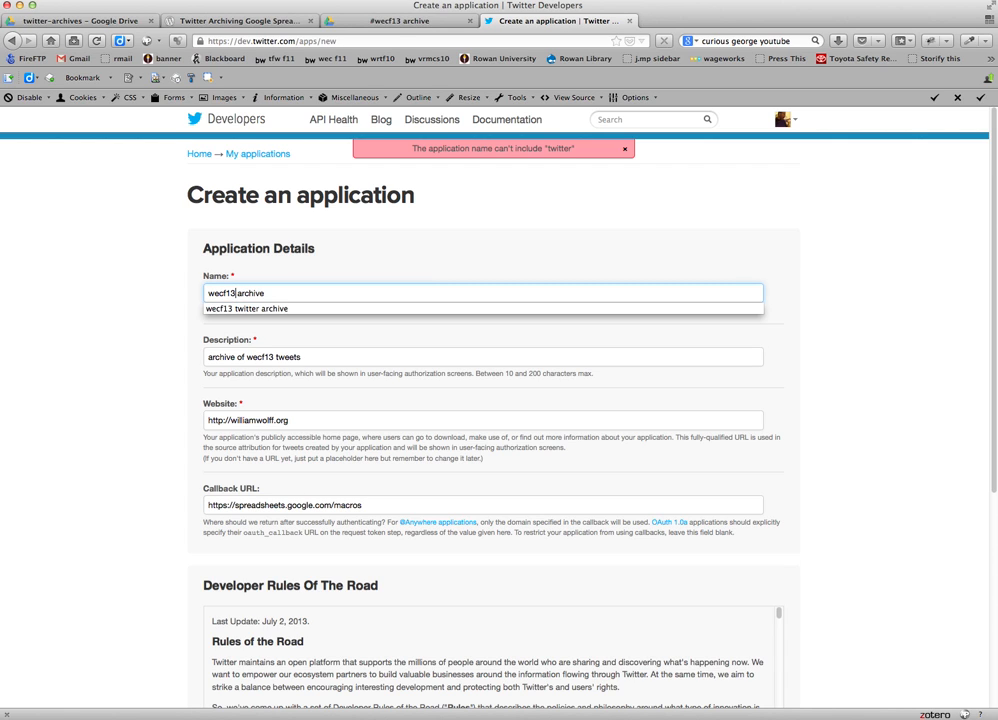
{"action": "key", "text": "Escape"}
{"action": "scroll", "coordinate": [296, 370], "scroll_direction": "down", "scroll_amount": 5}
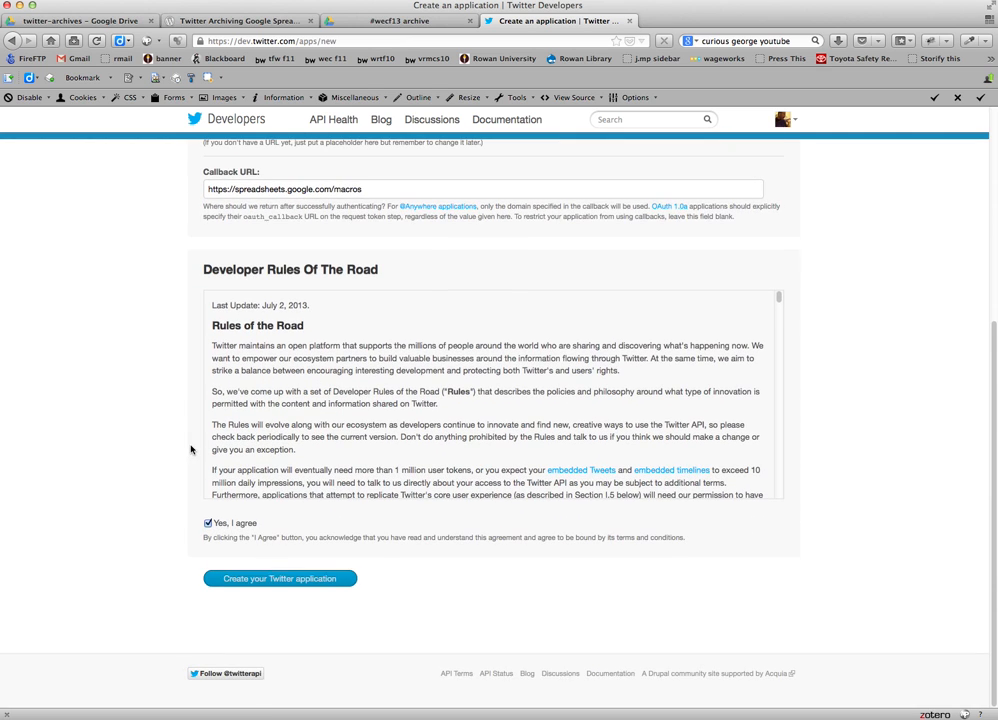
{"action": "left_click", "coordinate": [265, 577]}
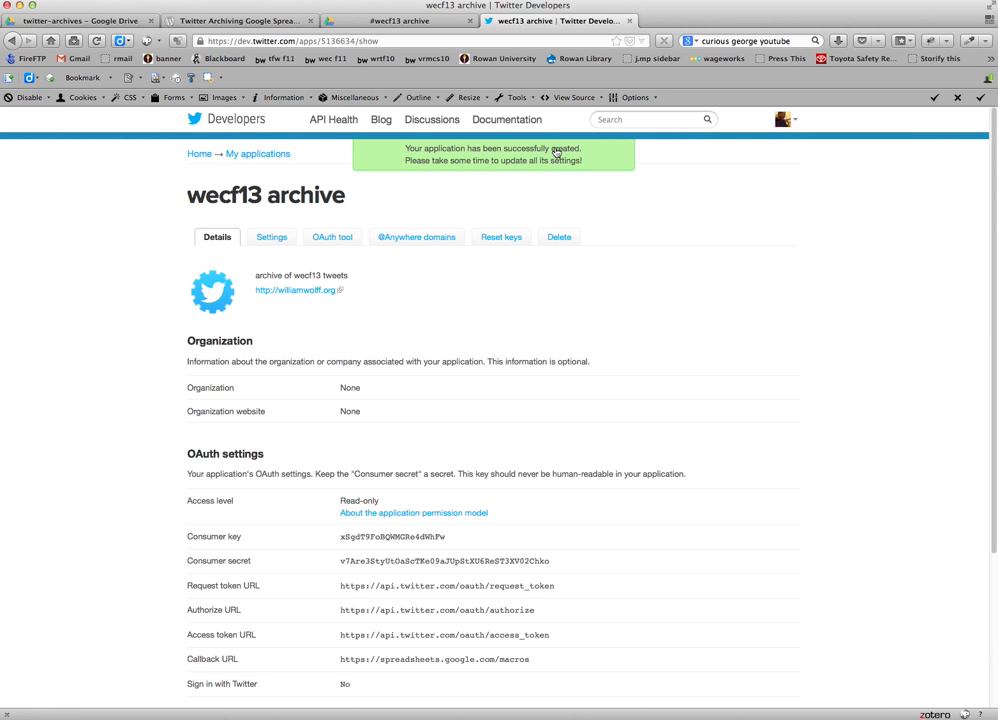
Create the application's access token and look over the OAuth settings on the application details page.
{"action": "scroll", "coordinate": [301, 397], "scroll_direction": "down", "scroll_amount": 5}
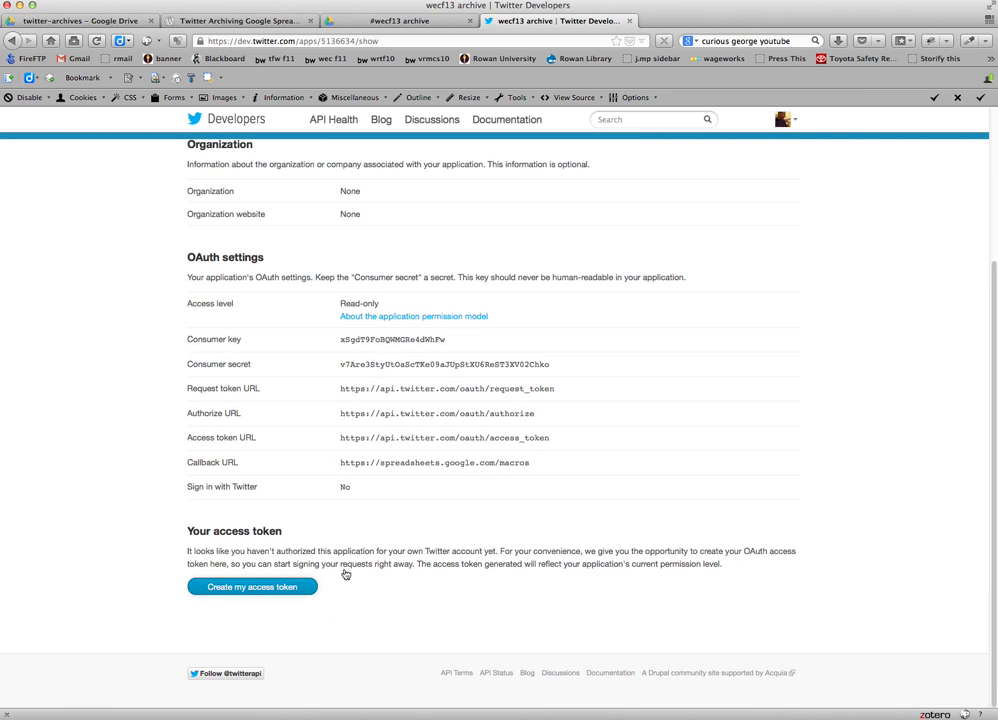
{"action": "left_click", "coordinate": [276, 593]}
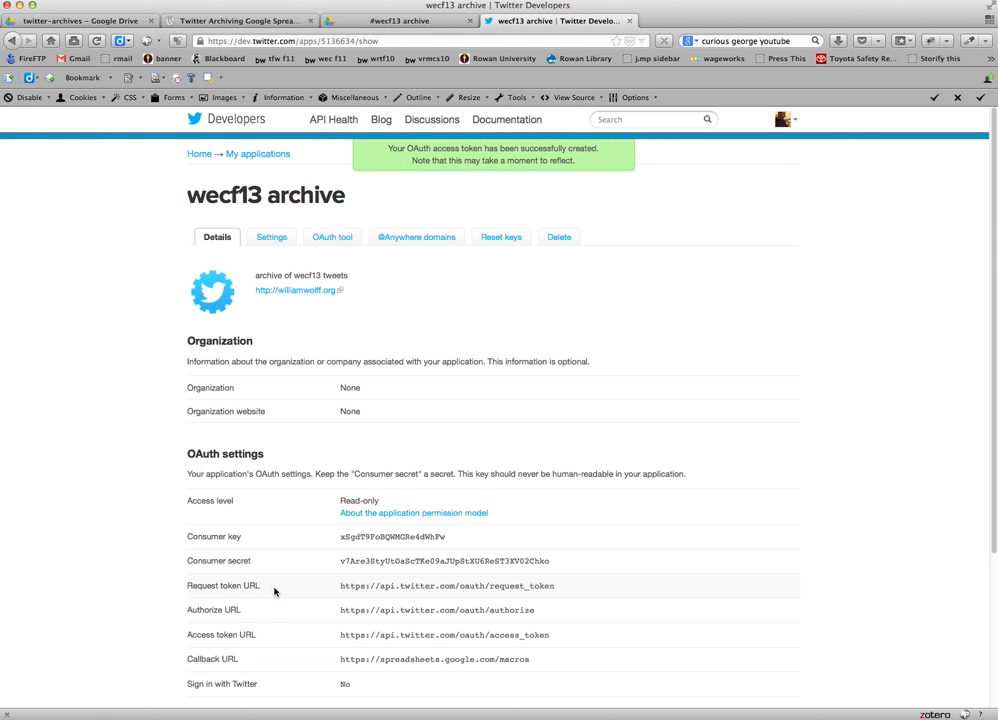
{"action": "scroll", "coordinate": [268, 558], "scroll_direction": "down", "scroll_amount": 3}
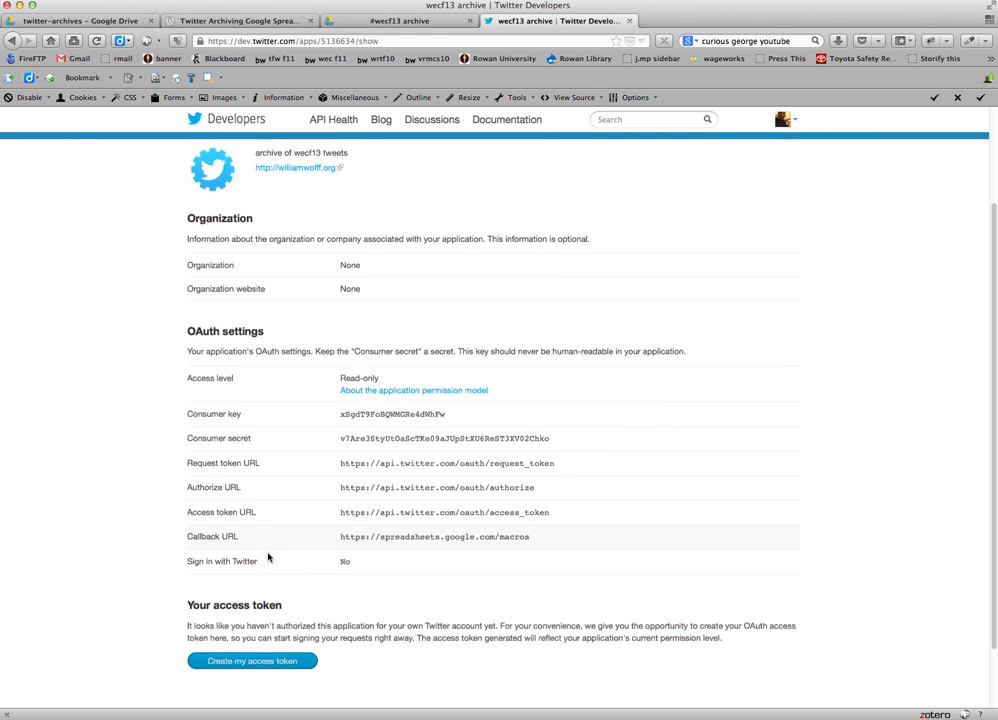
{"action": "scroll", "coordinate": [268, 558], "scroll_direction": "down", "scroll_amount": 2}
{"action": "scroll", "coordinate": [268, 558], "scroll_direction": "up", "scroll_amount": 4}
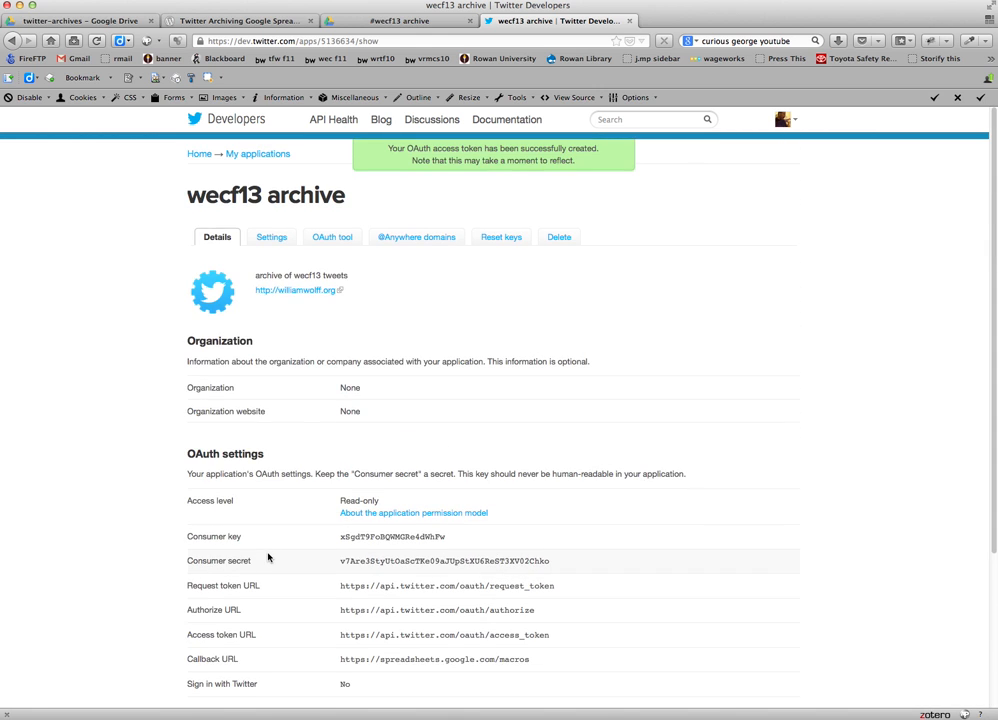
{"action": "scroll", "coordinate": [268, 558], "scroll_direction": "down", "scroll_amount": 4}
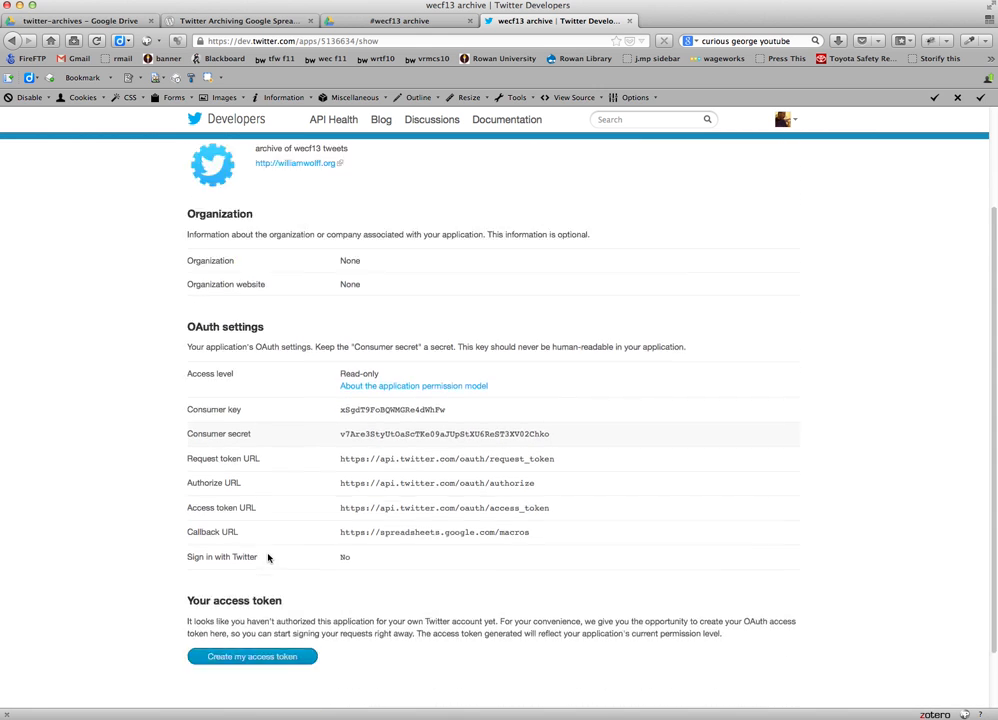
{"action": "scroll", "coordinate": [268, 558], "scroll_direction": "up", "scroll_amount": 4}
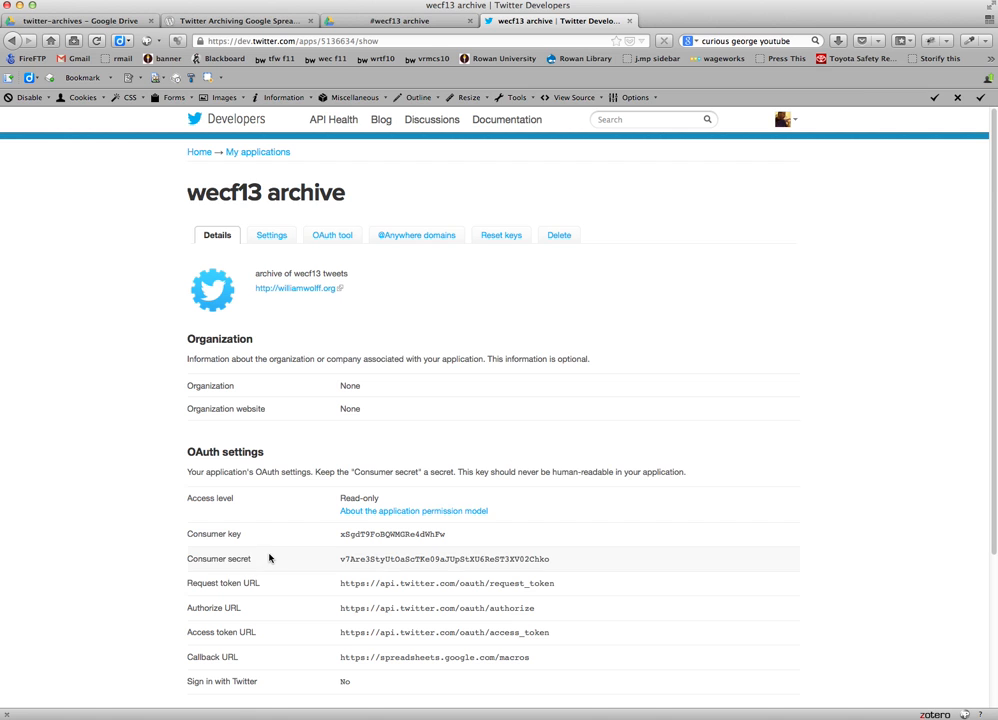
Copy the application's consumer key into the Twitter OAuth Consumer Key field of the #wecf13 archive spreadsheet's API authentication configuration.
{"action": "left_click", "coordinate": [392, 22]}
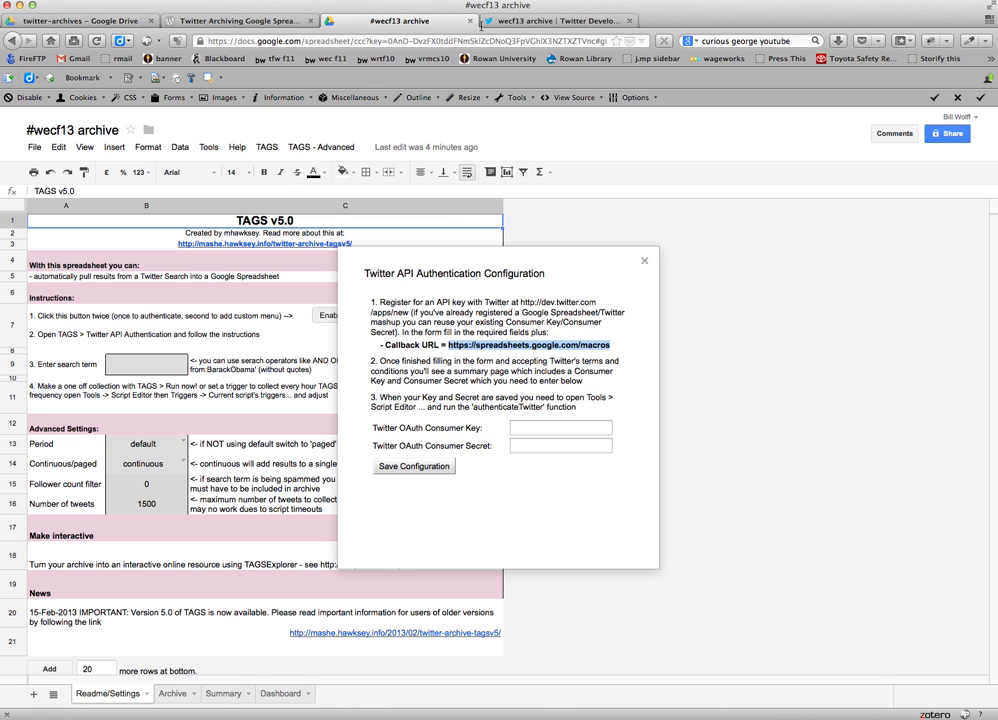
{"action": "left_click", "coordinate": [512, 22]}
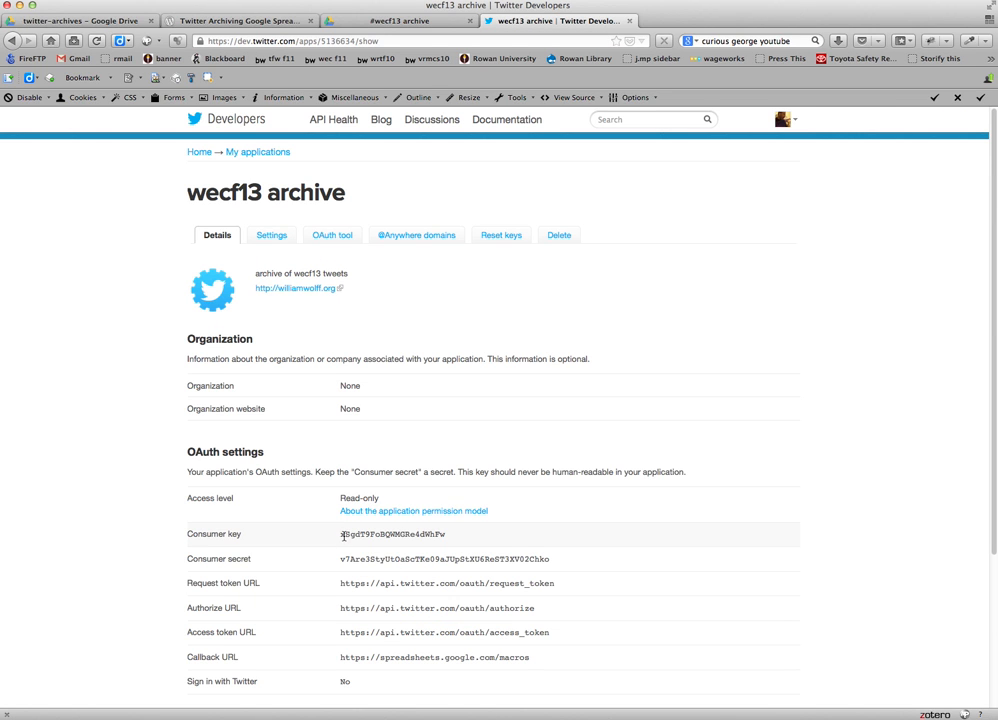
{"action": "left_click_drag", "start_coordinate": [341, 536], "coordinate": [443, 535]}
{"action": "key", "text": "super+c"}
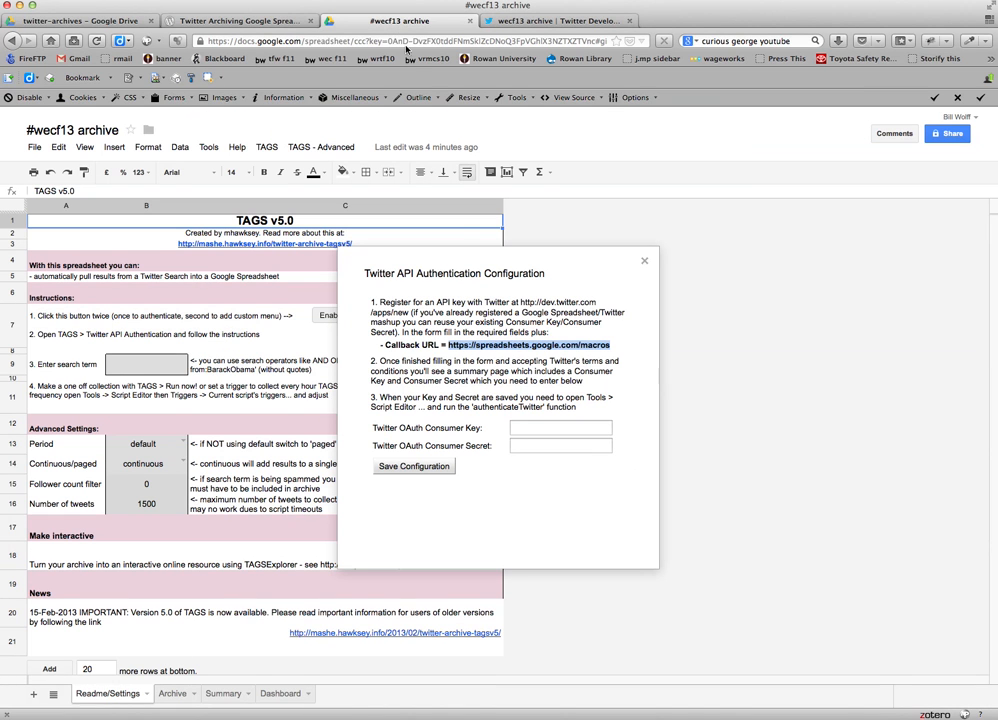
{"action": "left_click", "coordinate": [370, 20]}
{"action": "left_click", "coordinate": [530, 427]}
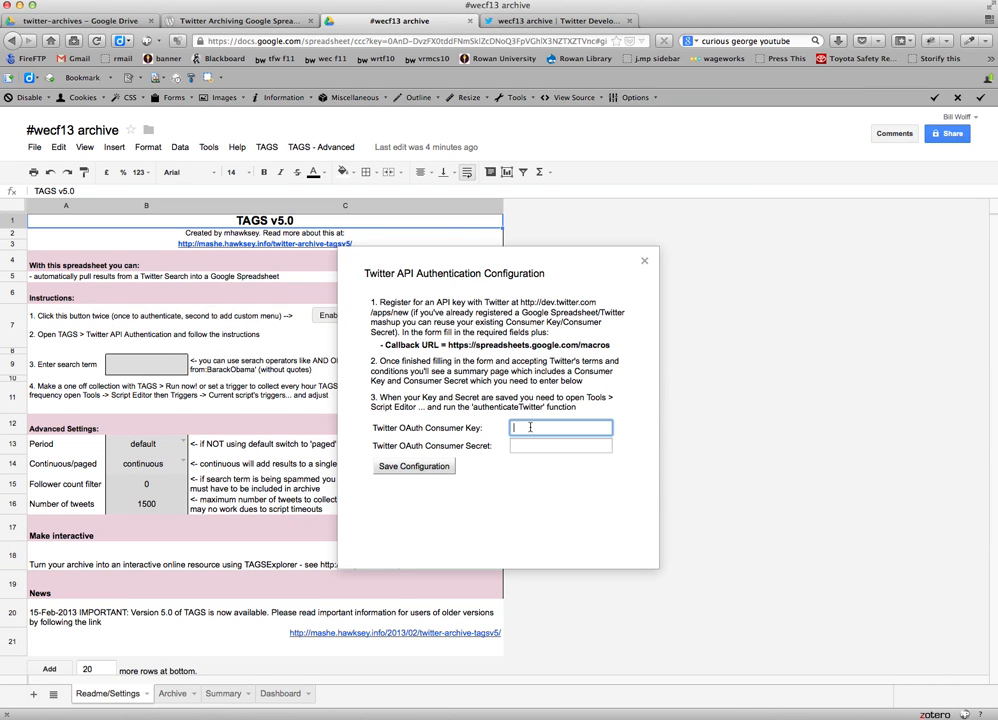
{"action": "key", "text": "super+v"}
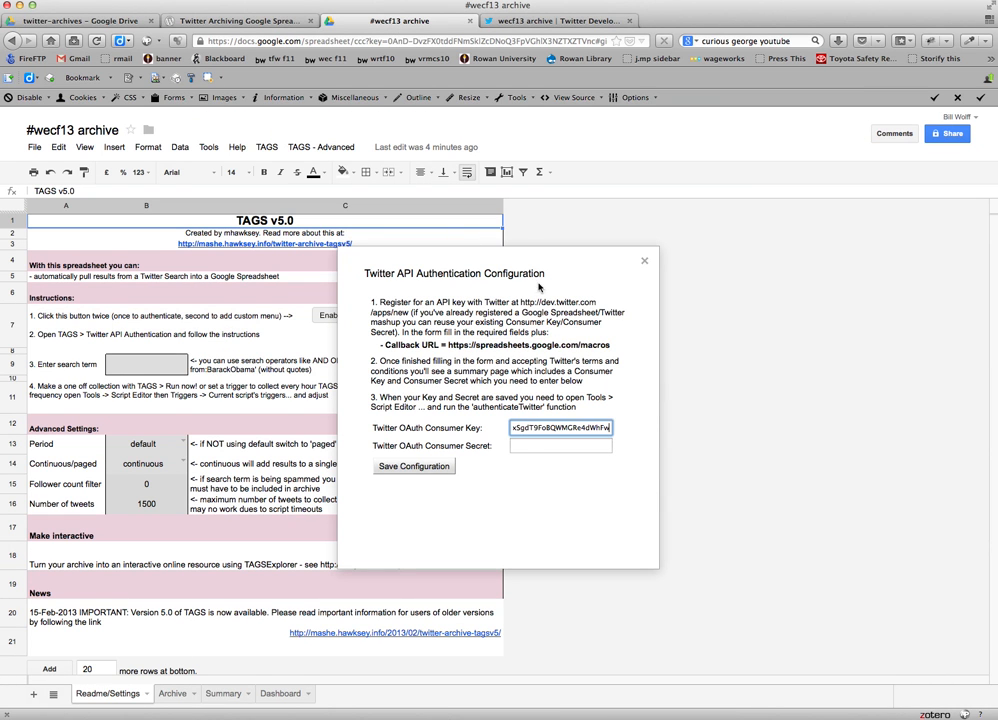
Copy the application's consumer secret into the Twitter OAuth Consumer Secret field and save the authentication configuration.
{"action": "left_click", "coordinate": [531, 22]}
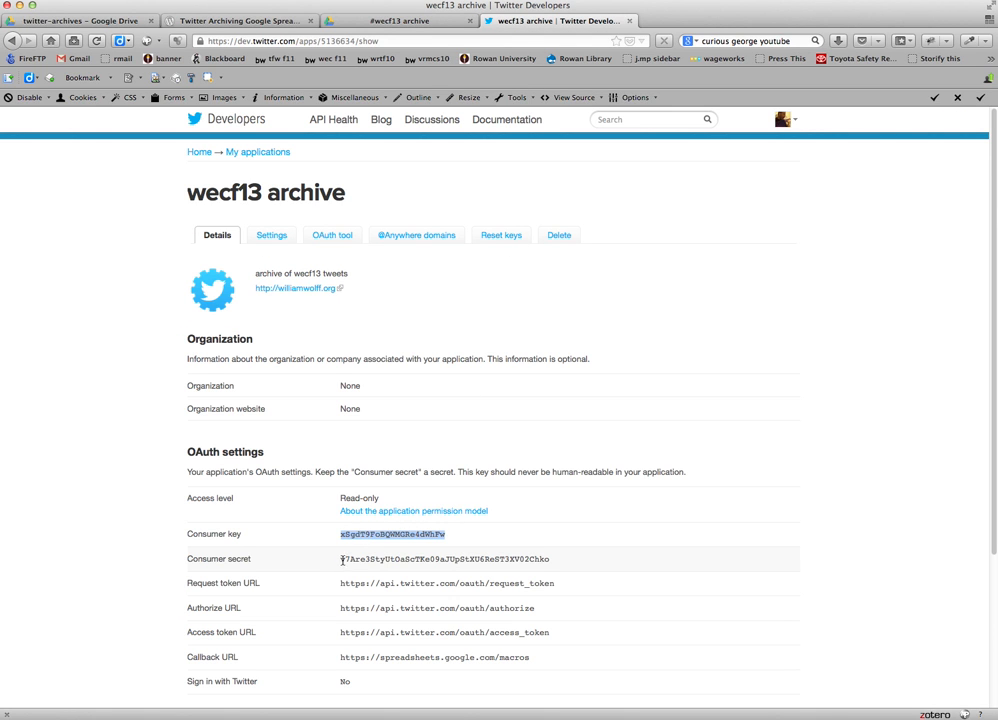
{"action": "left_click_drag", "start_coordinate": [340, 560], "coordinate": [545, 560]}
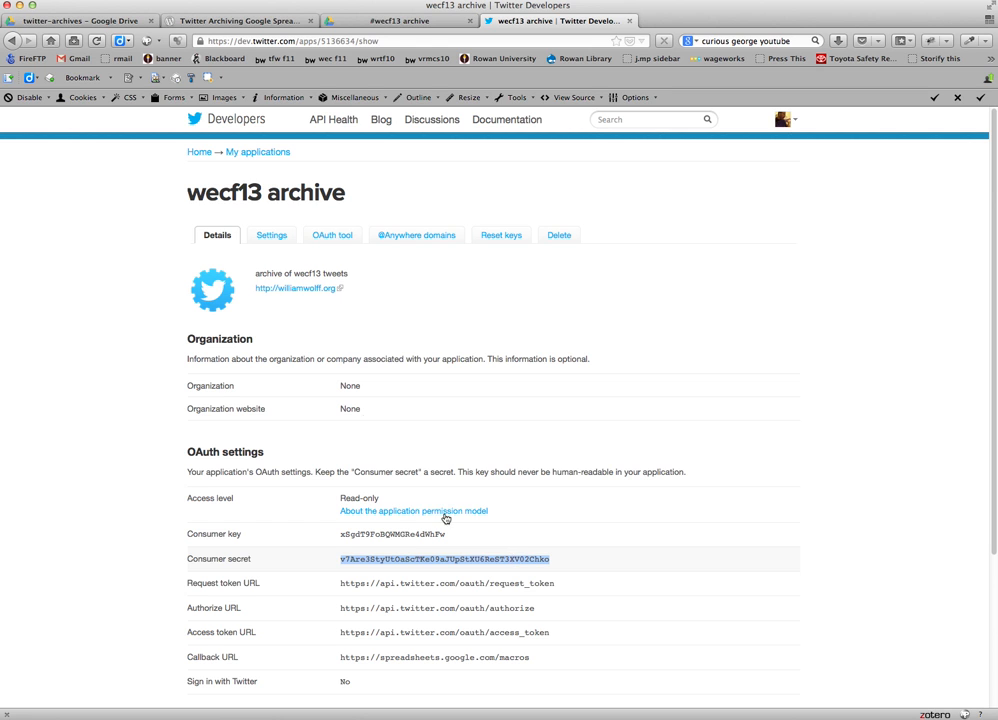
{"action": "left_click", "coordinate": [390, 21]}
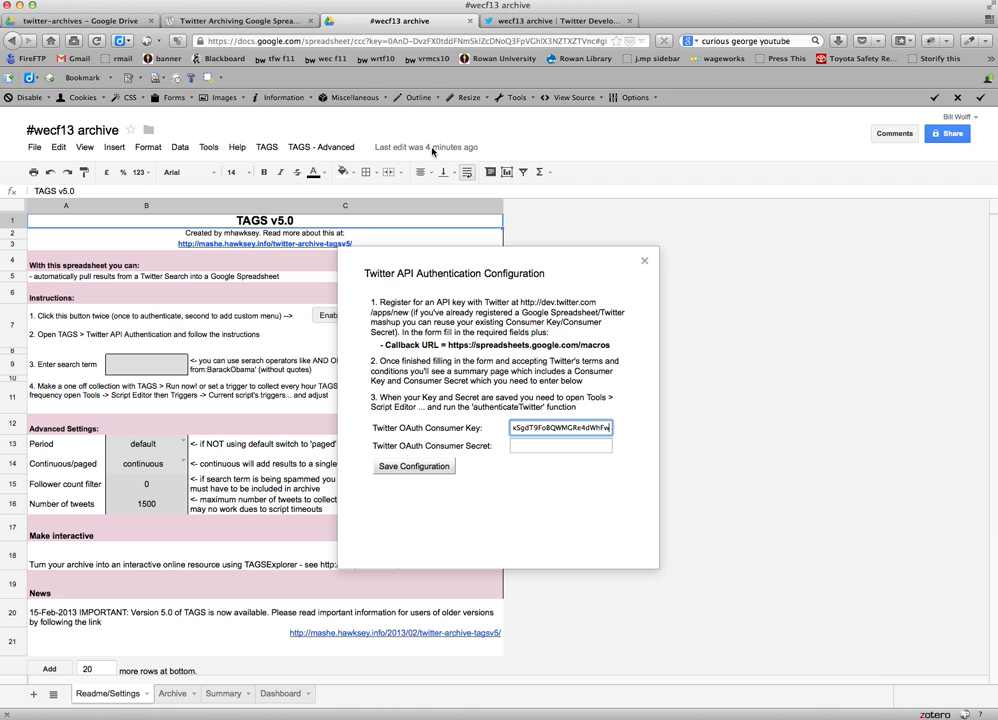
{"action": "left_click", "coordinate": [530, 446]}
{"action": "key", "text": "super+v"}
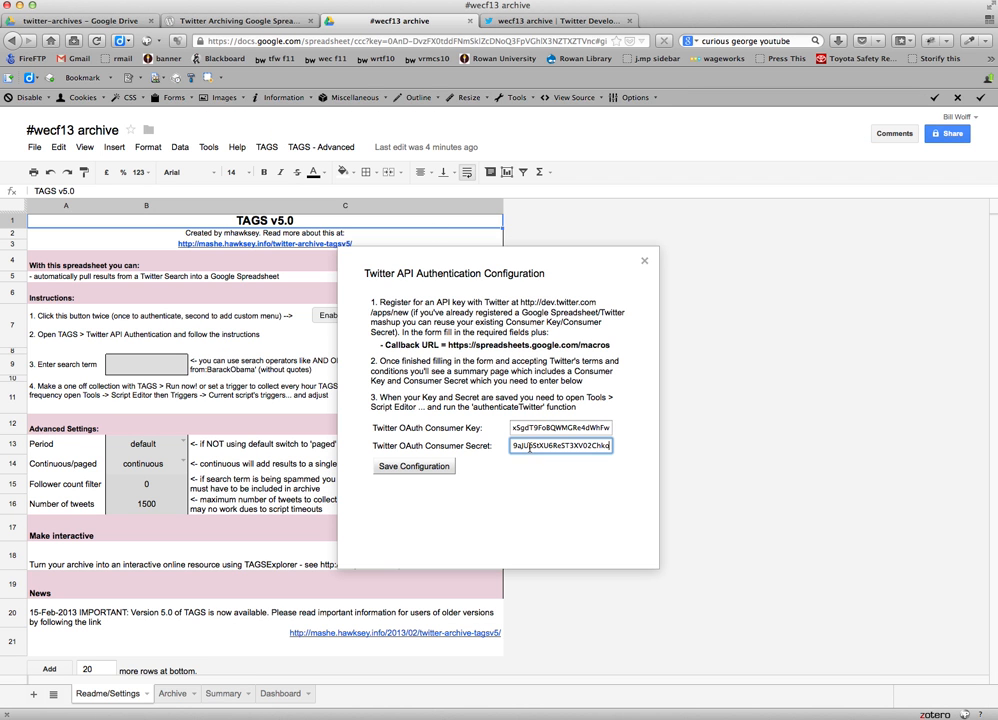
{"action": "left_click", "coordinate": [415, 467]}
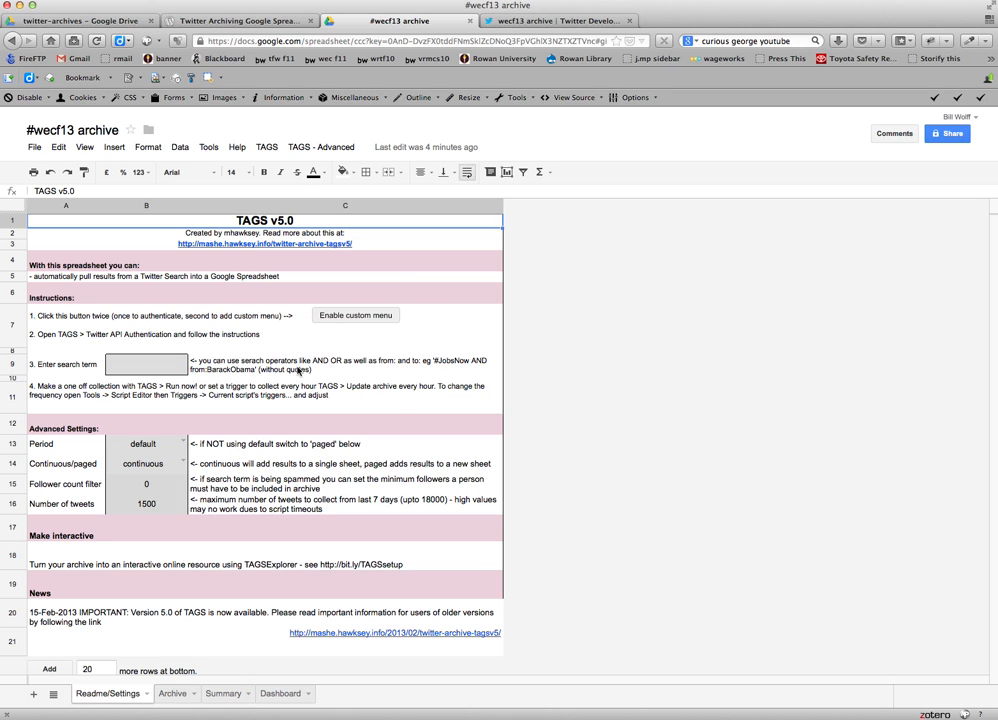
Enter #wecf13 as the search term in cell B9 of the Readme/Settings sheet.
{"action": "left_click", "coordinate": [156, 366]}
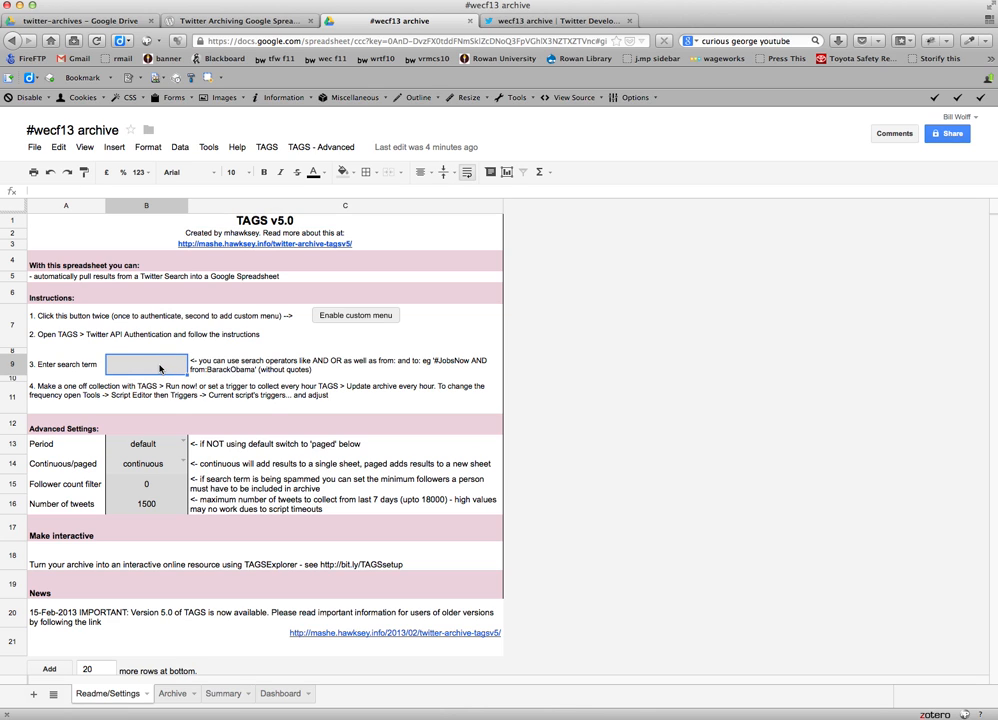
{"action": "double_click", "coordinate": [159, 368]}
{"action": "type", "text": "#wecf13"}
{"action": "left_click", "coordinate": [195, 372]}
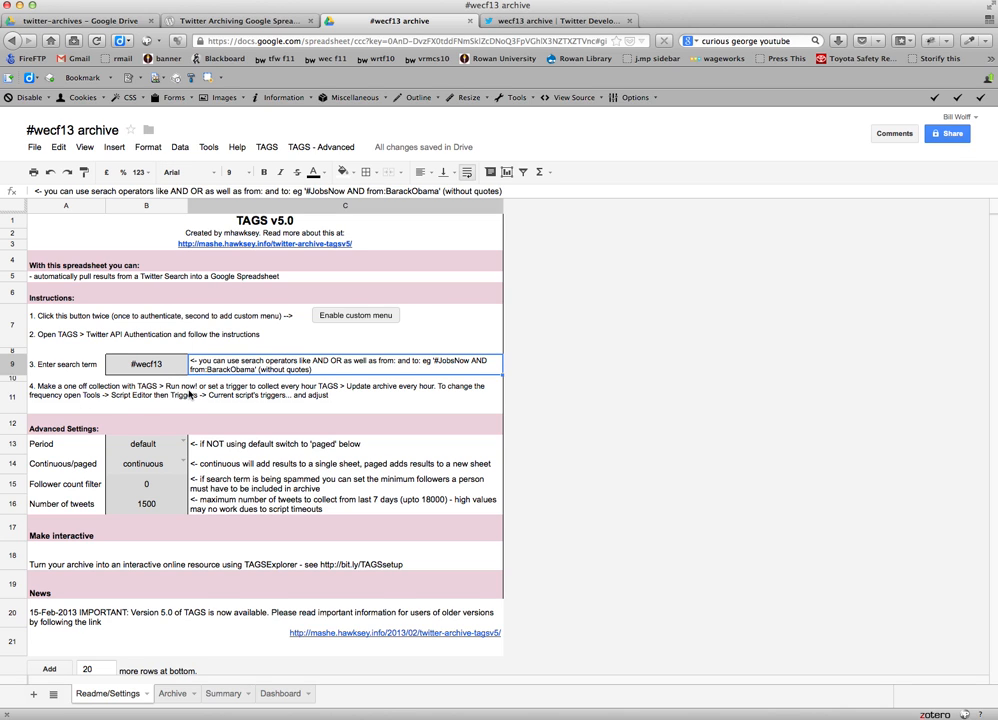
Try to run a TAGS test collection and dismiss the messages.
{"action": "left_click", "coordinate": [270, 147]}
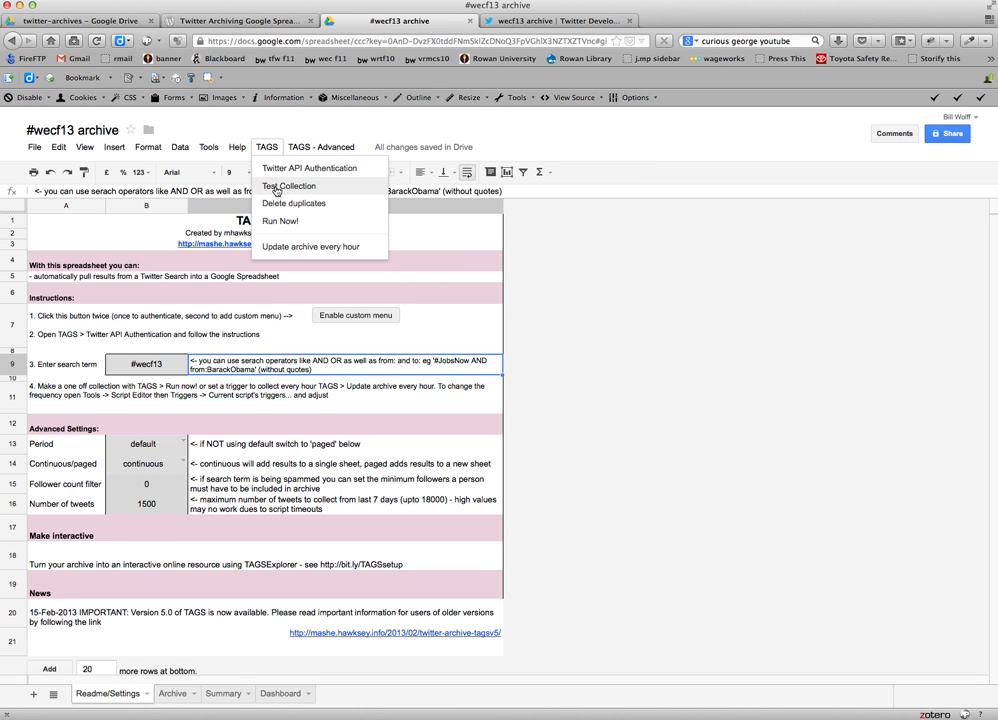
{"action": "left_click", "coordinate": [268, 187]}
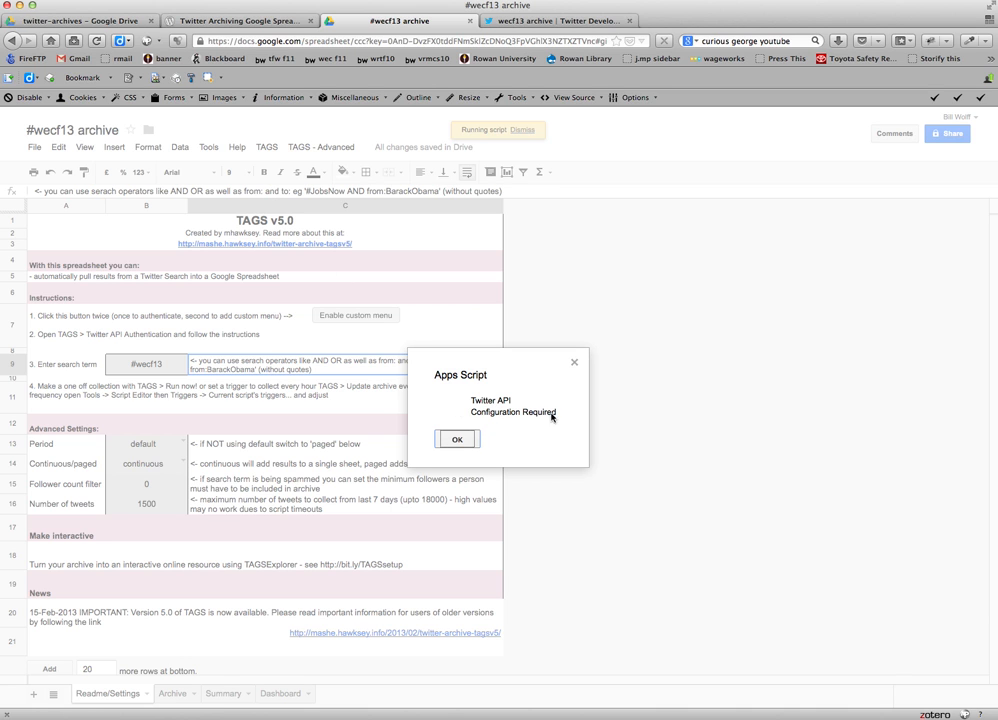
{"action": "left_click", "coordinate": [457, 439]}
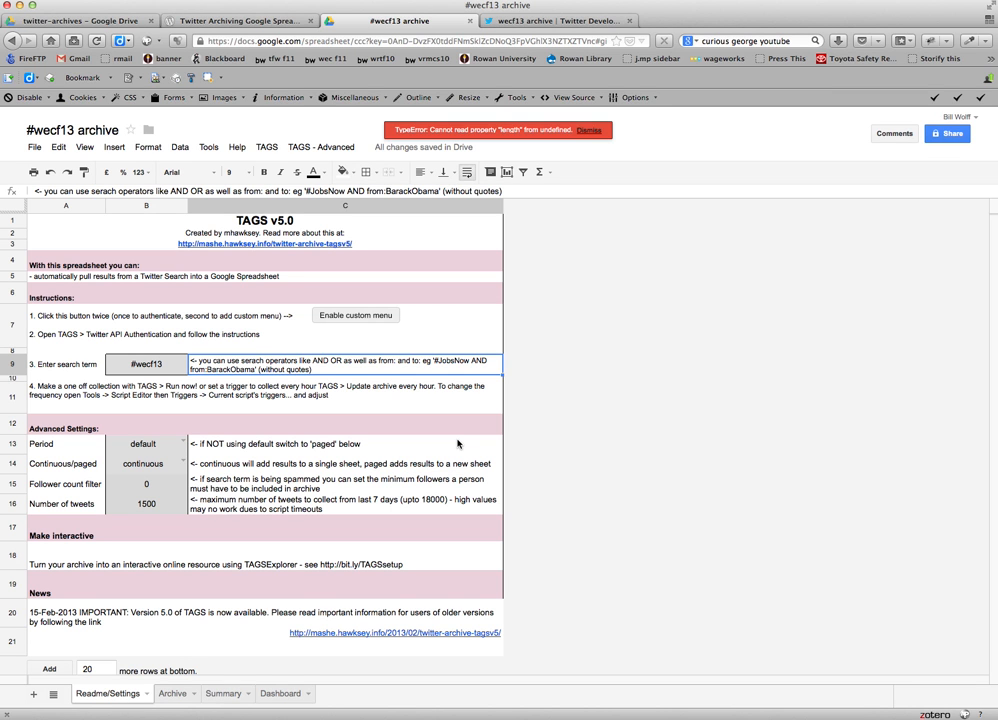
{"action": "left_click", "coordinate": [588, 133]}
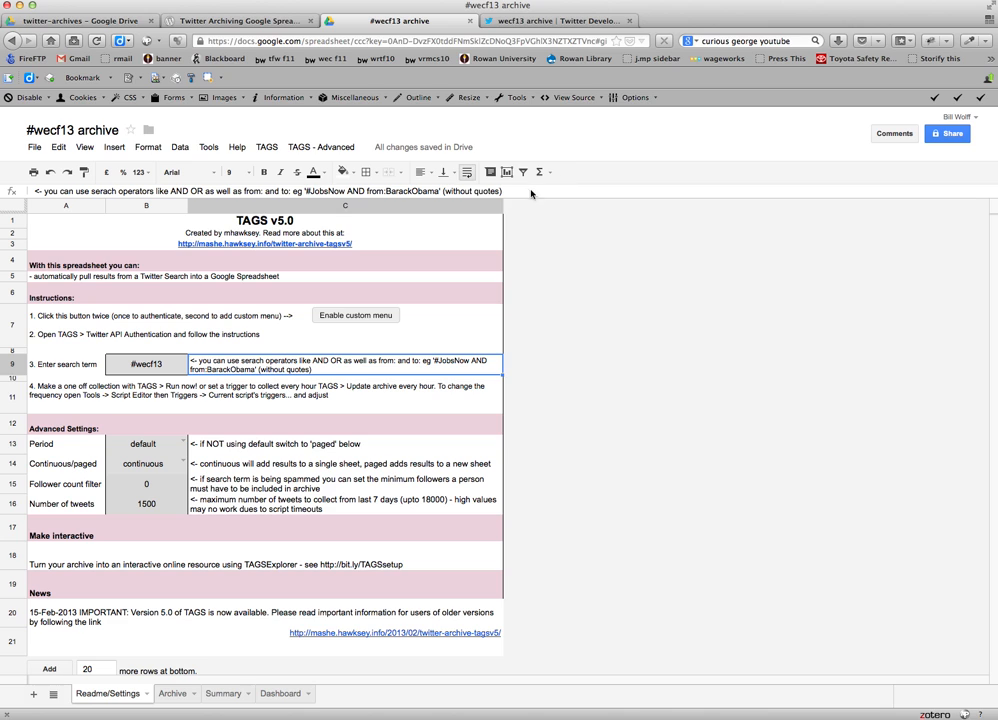
Open the spreadsheet's script editor and rename the script project as "#wecf13 archive scripts".
{"action": "left_click", "coordinate": [209, 148]}
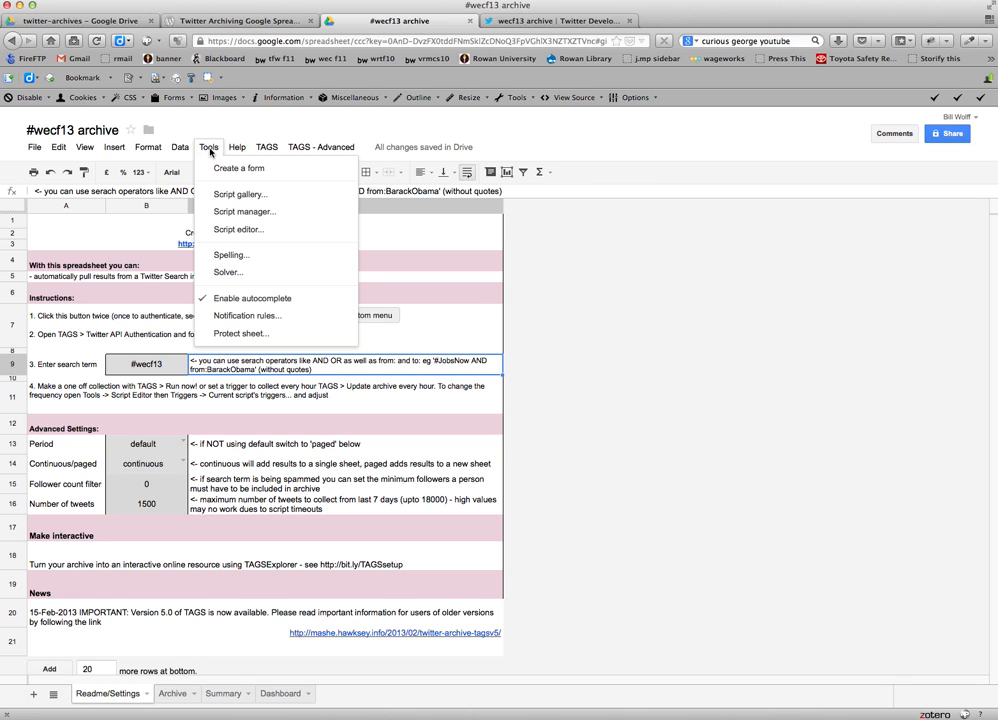
{"action": "left_click", "coordinate": [232, 232]}
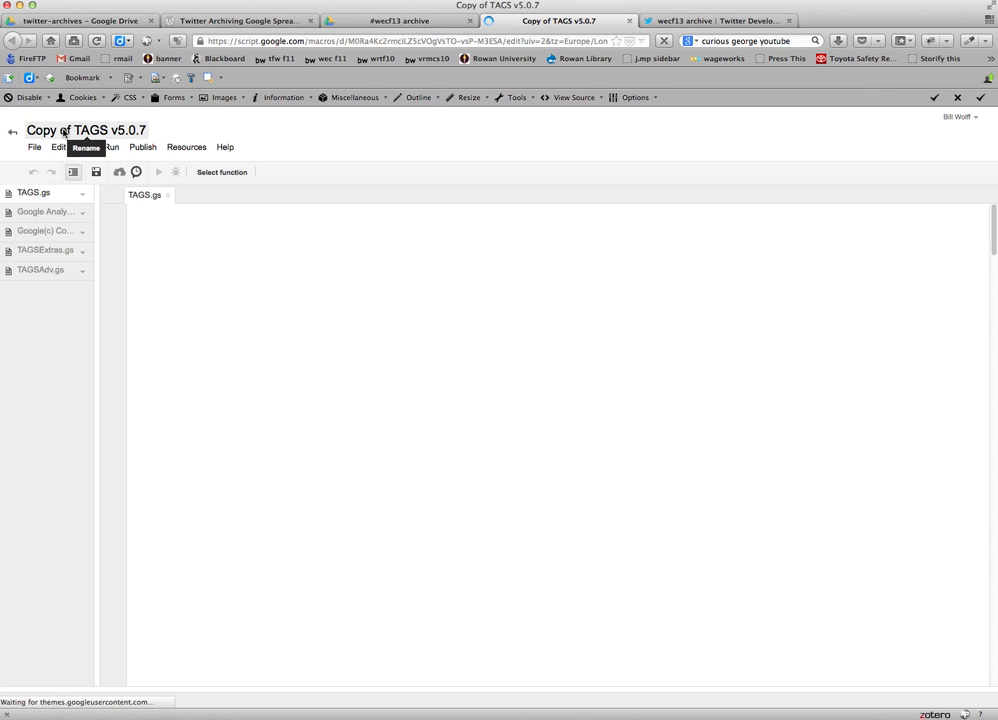
{"action": "left_click", "coordinate": [62, 133]}
{"action": "type", "text": "#"}
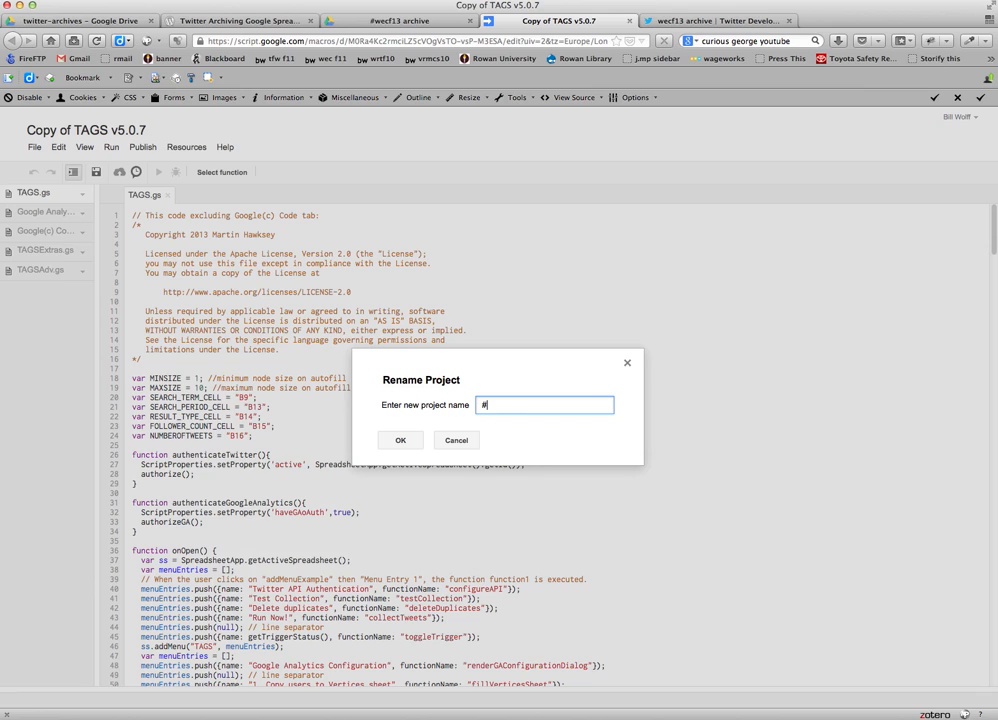
{"action": "type", "text": "wecf13 archiv"}
{"action": "type", "text": "ipts"}
{"action": "left_click", "coordinate": [398, 441]}
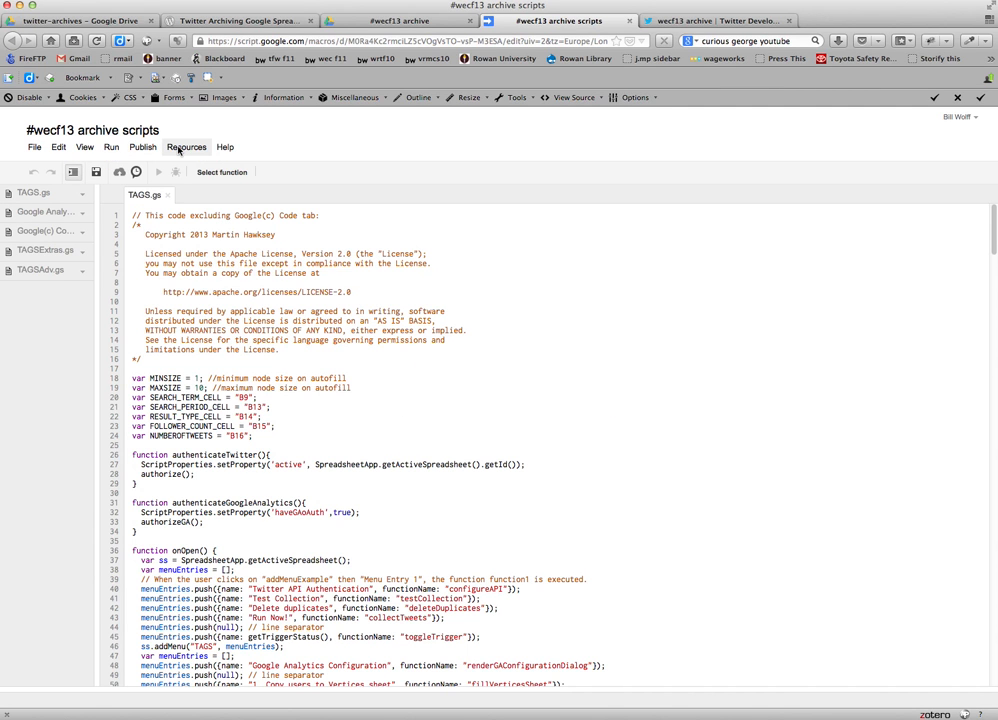
Run the authenticateTwitter function in the script project and grant the authorization it requires.
{"action": "left_click", "coordinate": [192, 149]}
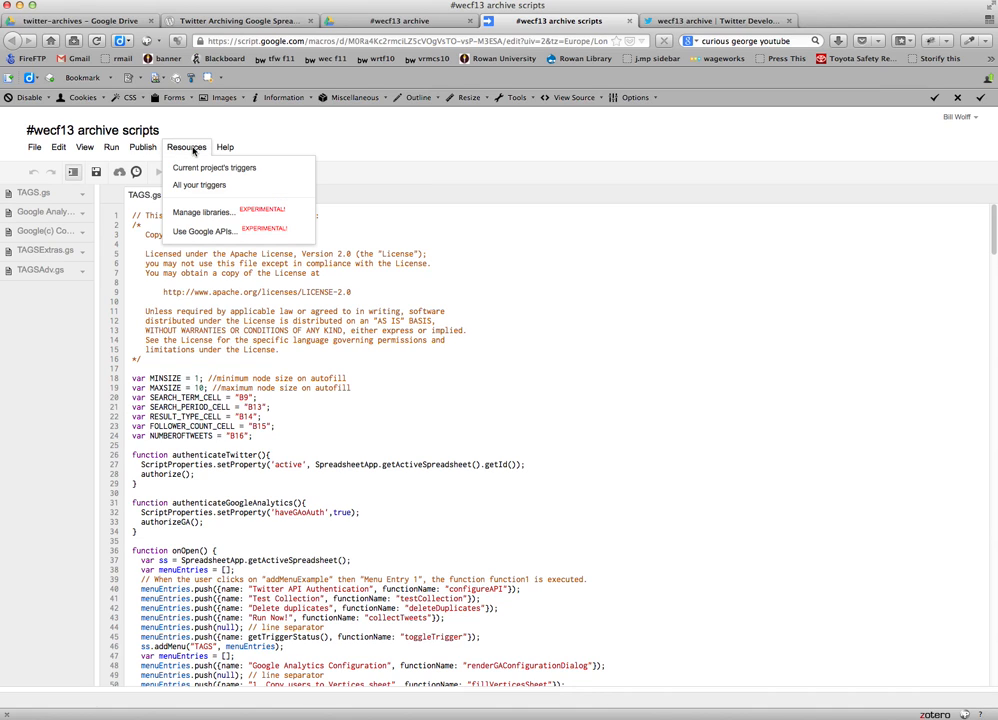
{"action": "mouse_move", "coordinate": [112, 151]}
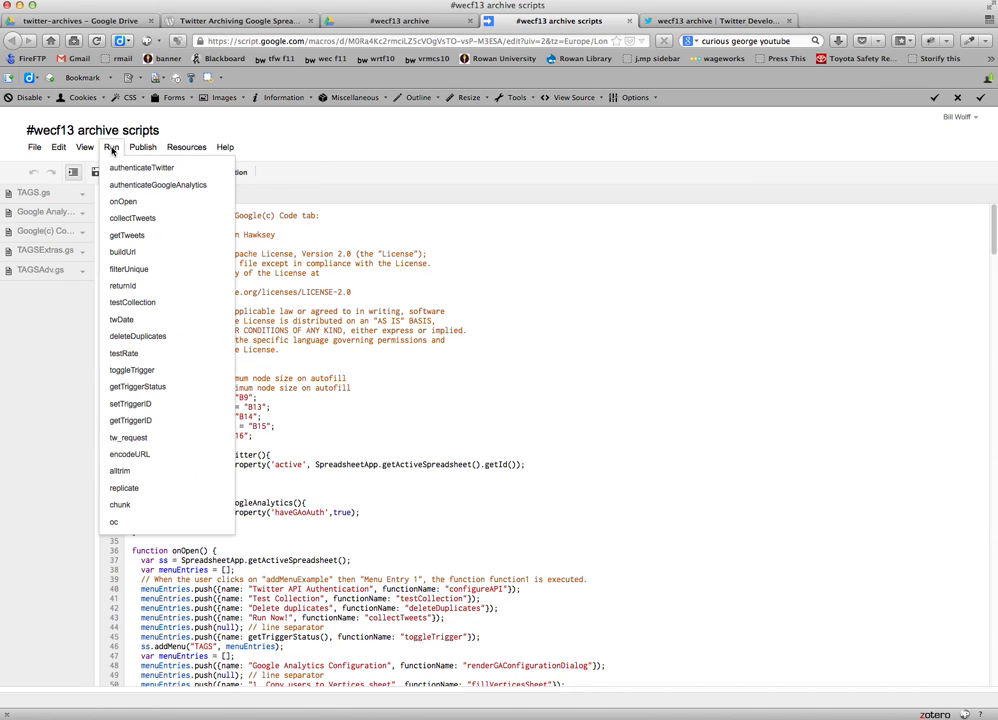
{"action": "left_click", "coordinate": [140, 168]}
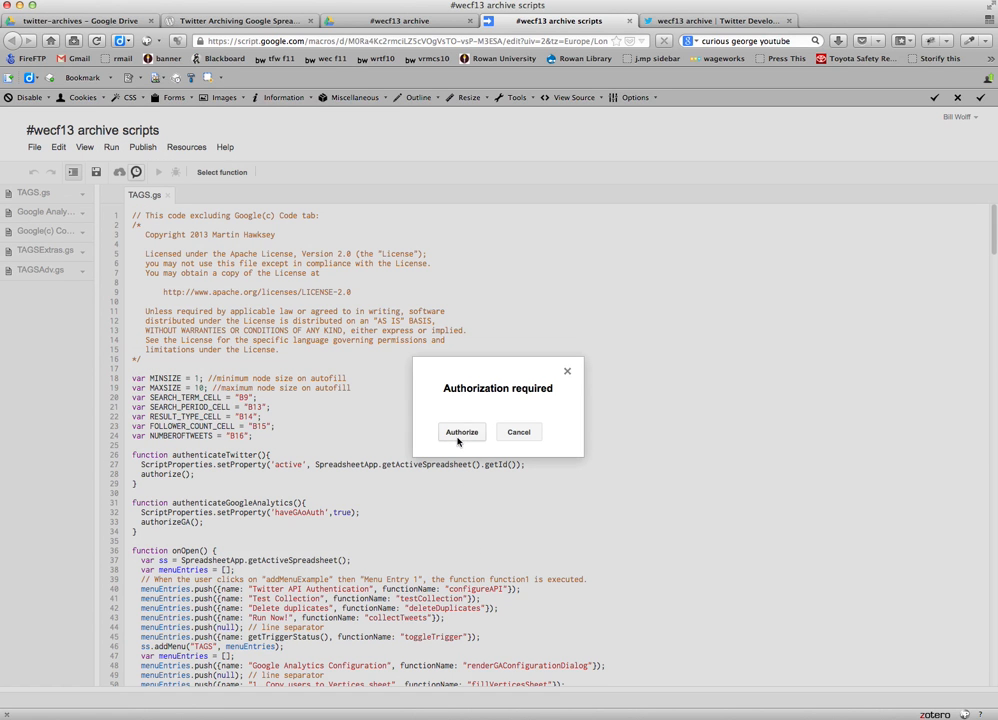
{"action": "left_click", "coordinate": [461, 433]}
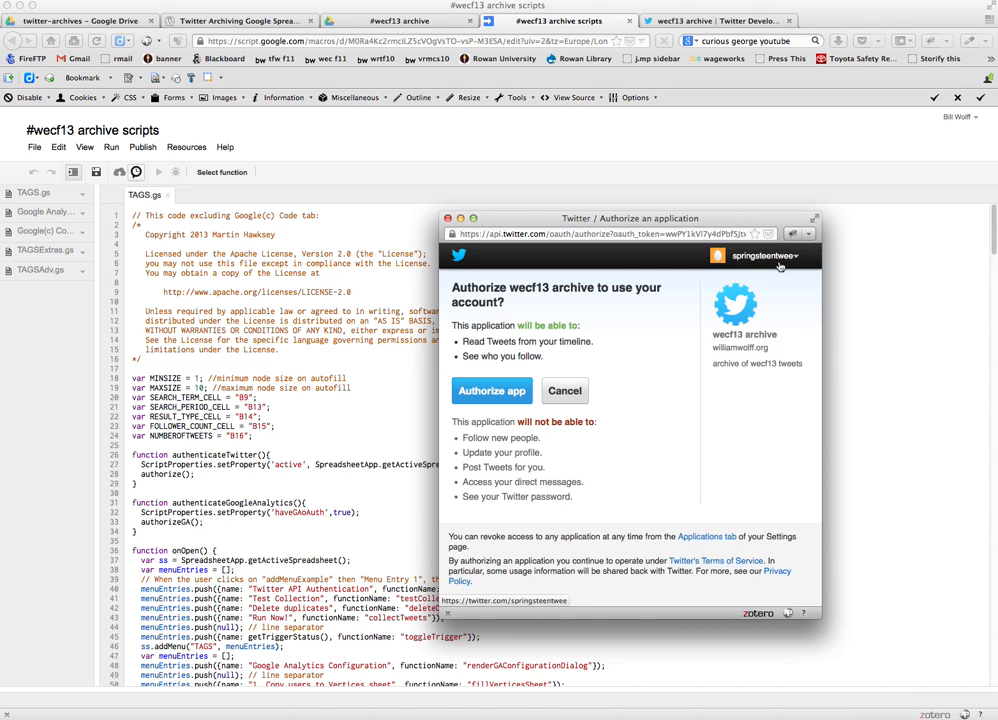
Sign out of the current Twitter account, enter the other account's username and password, and authorize the wecf13 archive app.
{"action": "left_click", "coordinate": [760, 256]}
{"action": "left_click", "coordinate": [743, 280]}
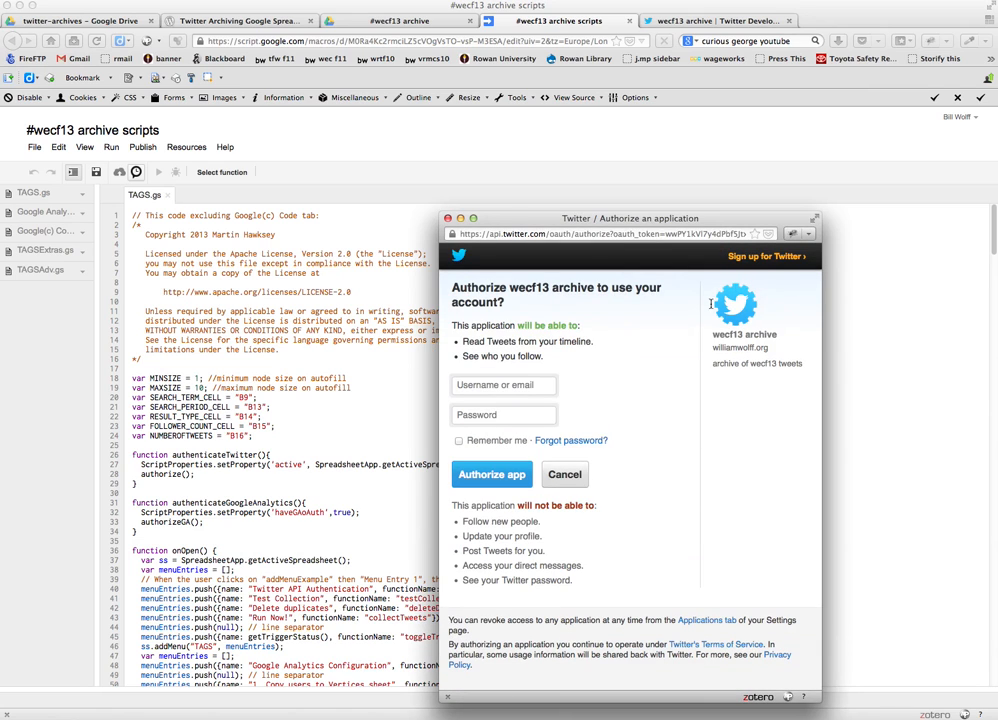
{"action": "left_click", "coordinate": [488, 387]}
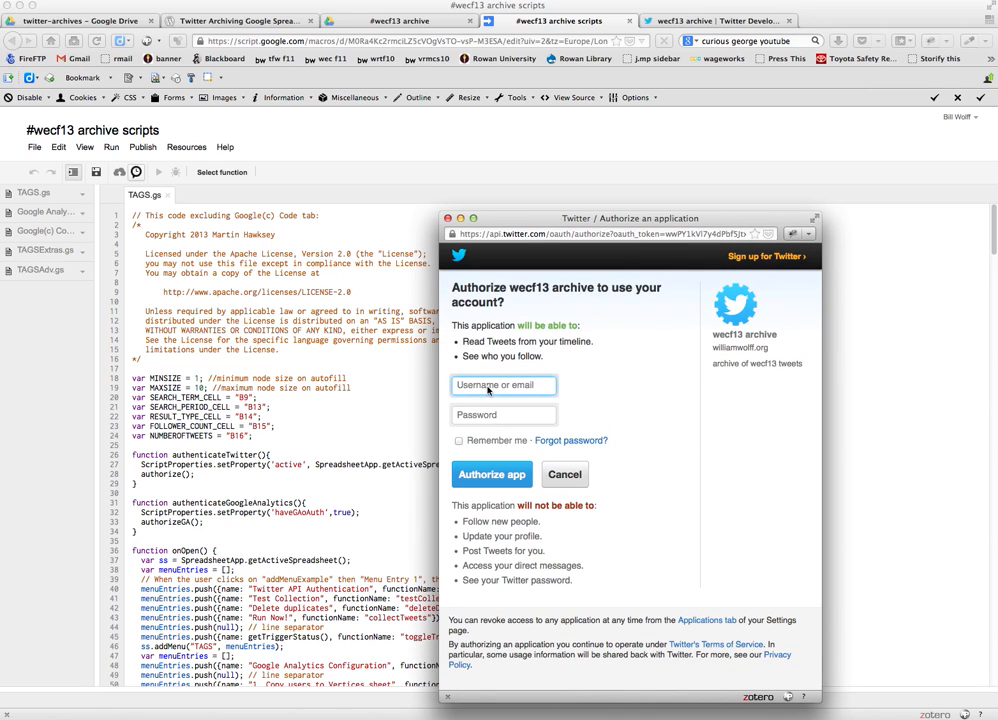
{"action": "type", "text": "billwol"}
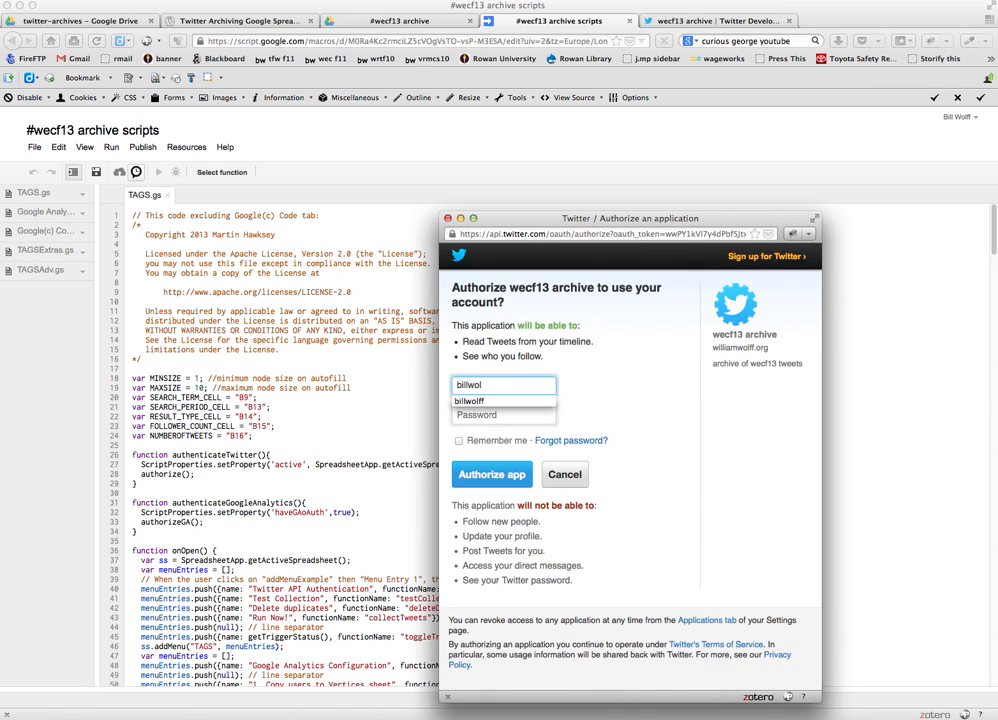
{"action": "type", "text": "ff"}
{"action": "key", "text": "Tab"}
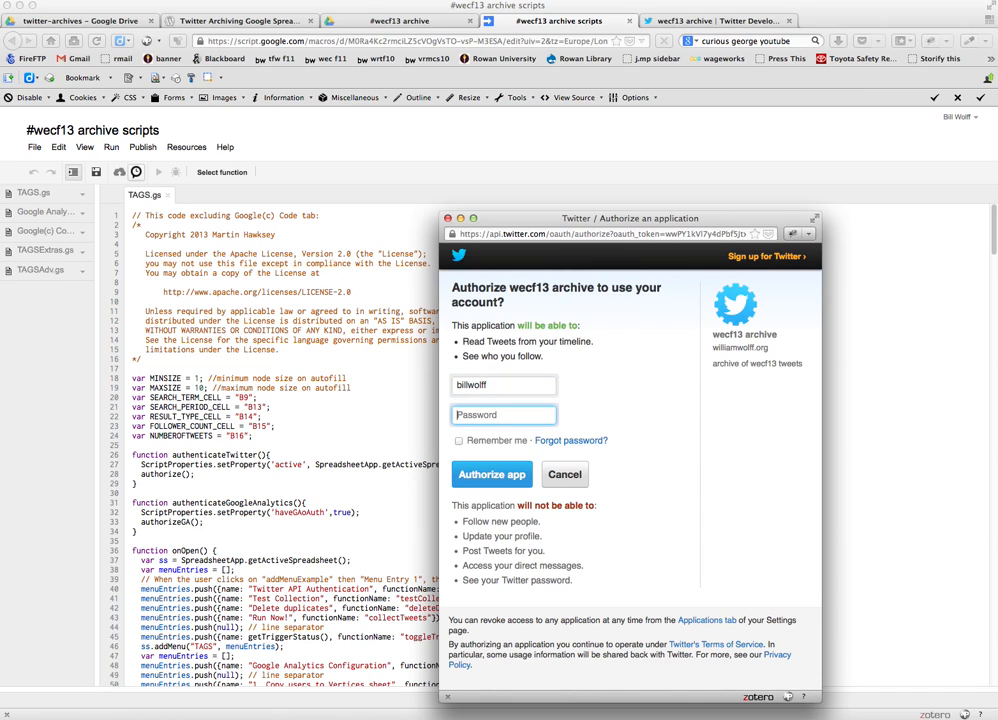
{"action": "type", "text": "••••••••••••••••••••"}
{"action": "left_click", "coordinate": [493, 475]}
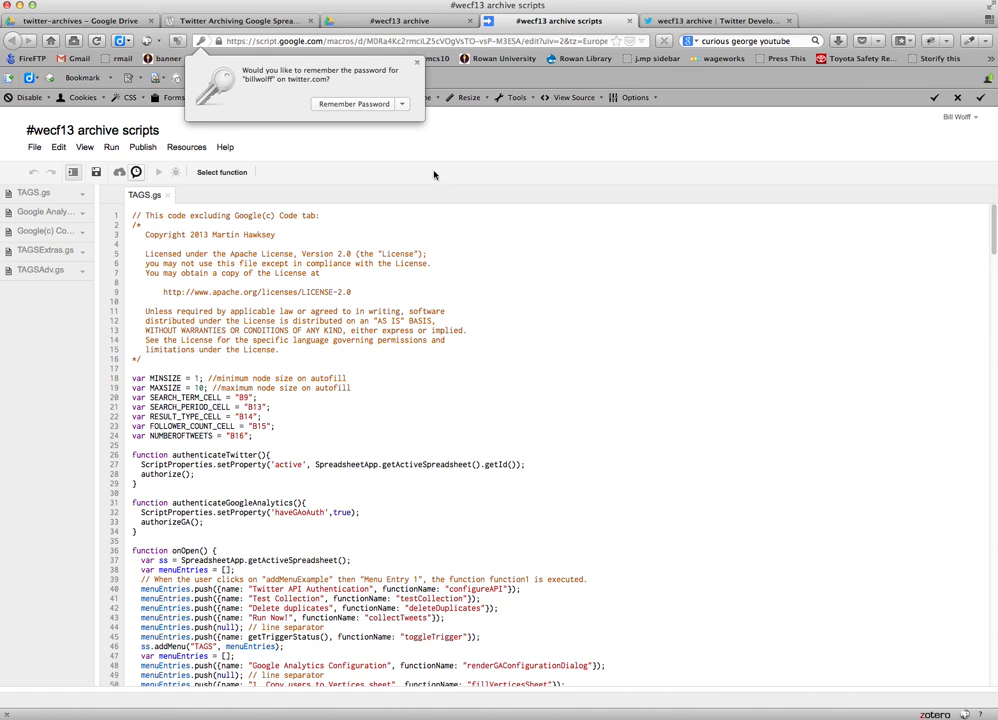
Run a TAGS test collection in the #wecf13 archive spreadsheet and dismiss the result message.
{"action": "left_click", "coordinate": [409, 22]}
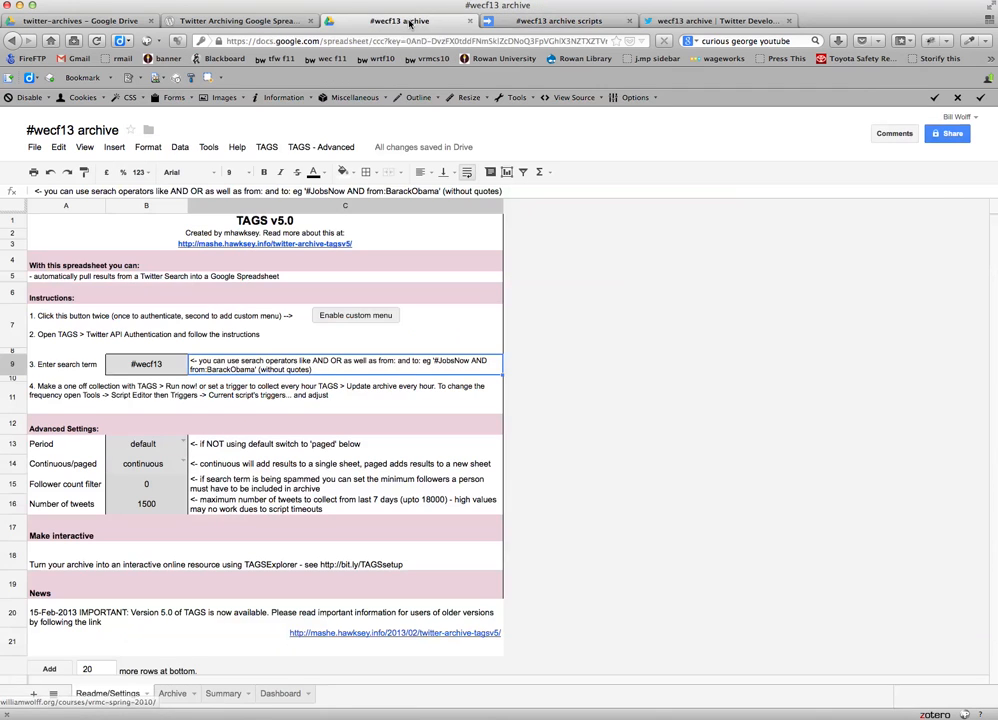
{"action": "left_click", "coordinate": [267, 148]}
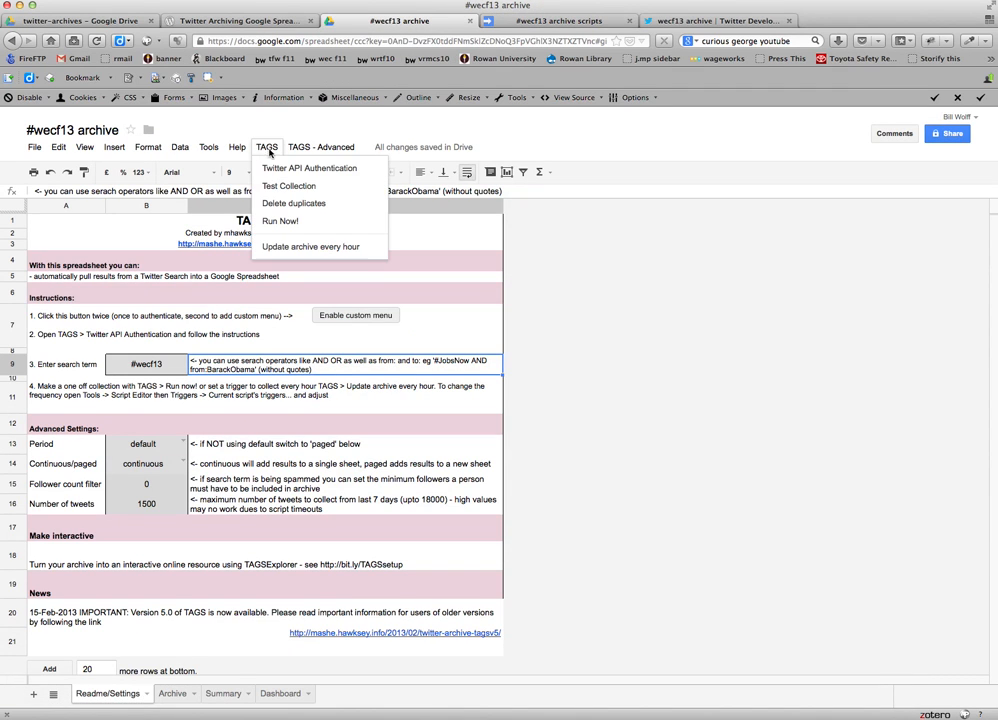
{"action": "left_click", "coordinate": [275, 190]}
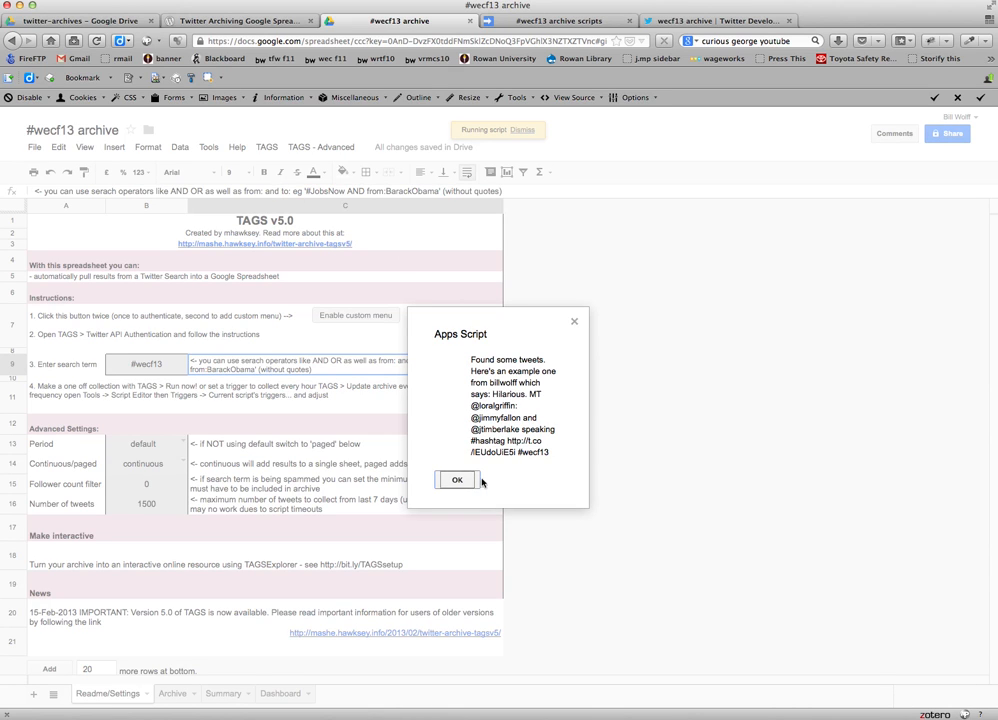
{"action": "left_click", "coordinate": [452, 481]}
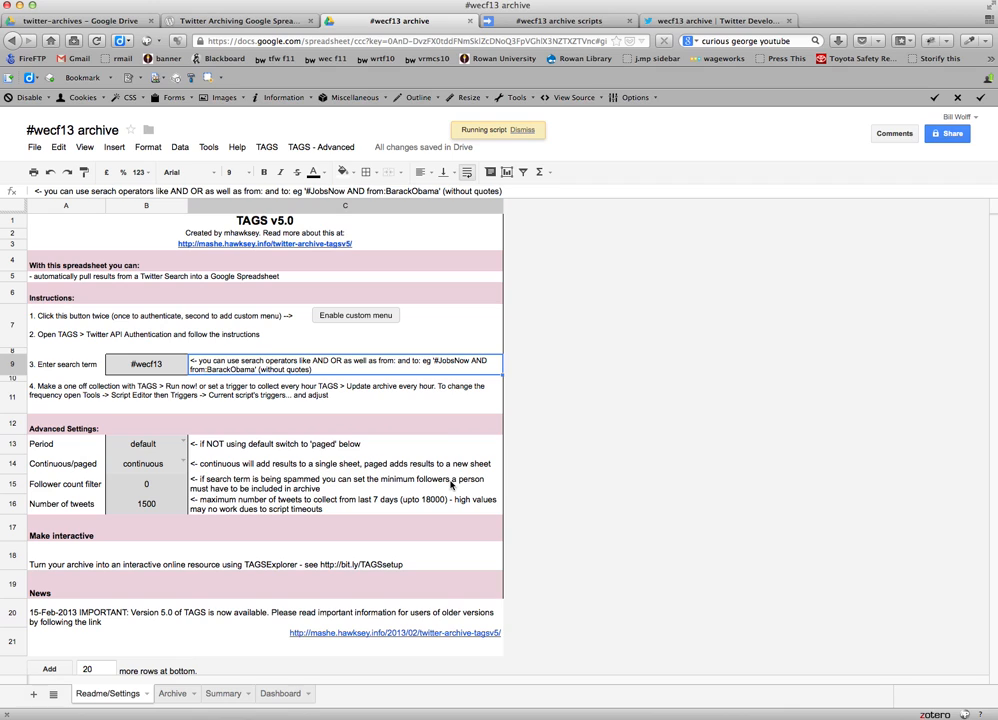
Run a one-off TAGS tweet collection and set the archive to update every hour.
{"action": "left_click", "coordinate": [266, 148]}
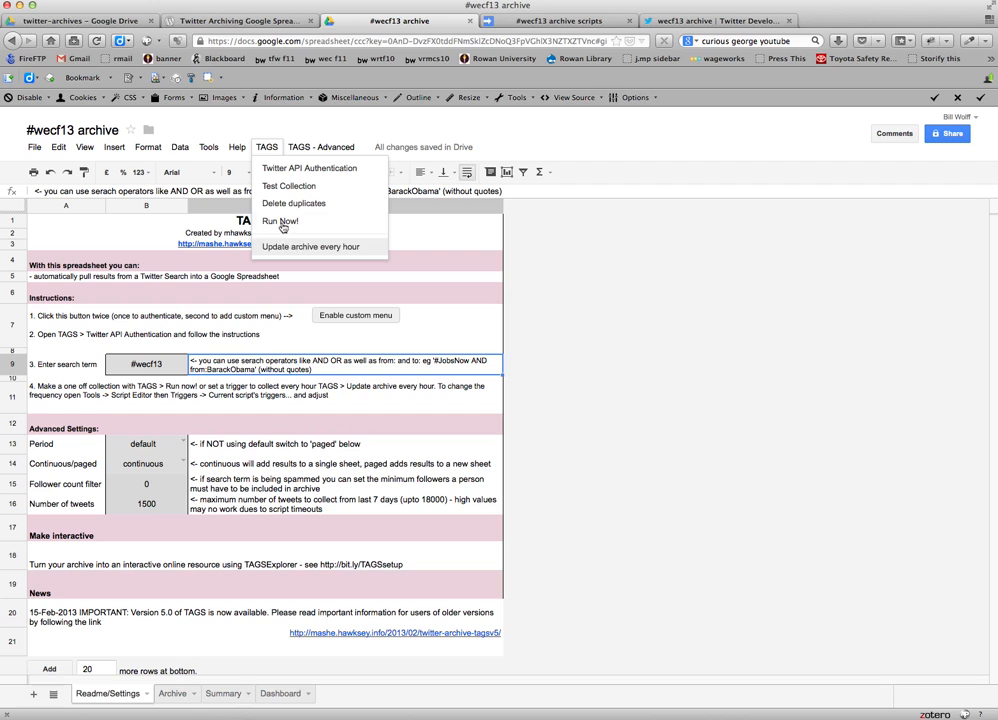
{"action": "left_click", "coordinate": [282, 223]}
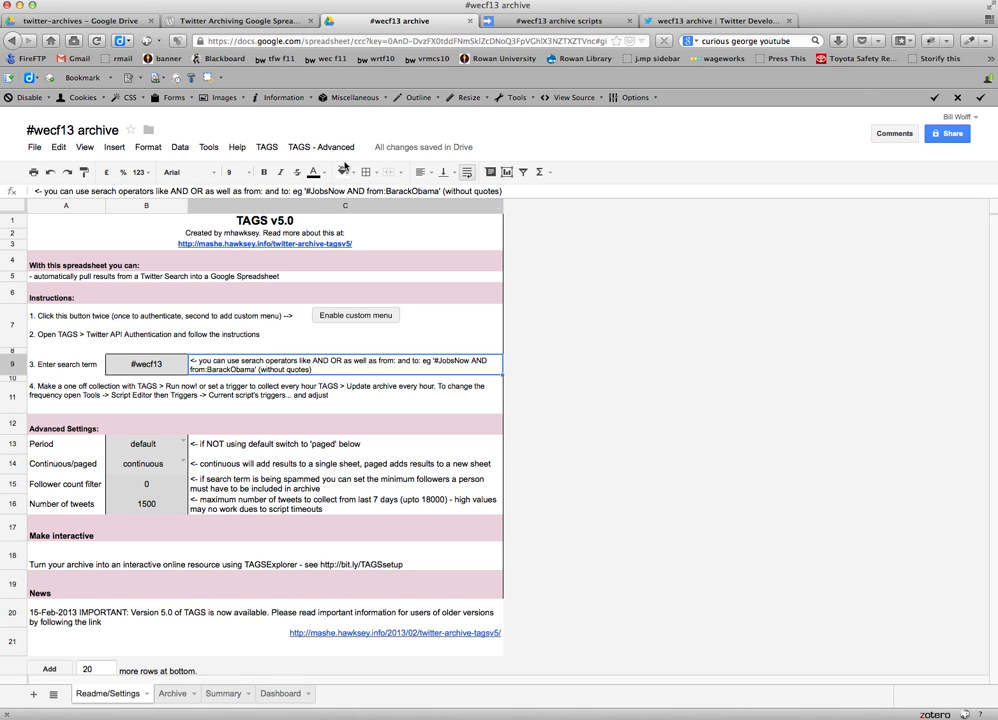
{"action": "left_click", "coordinate": [272, 147]}
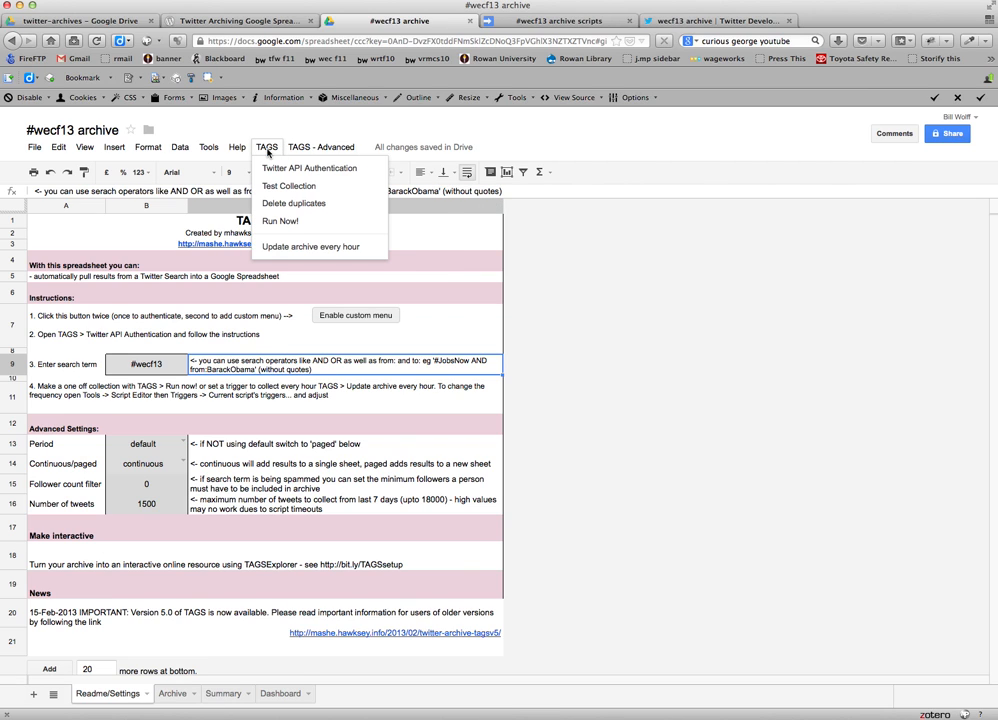
{"action": "left_click", "coordinate": [299, 249]}
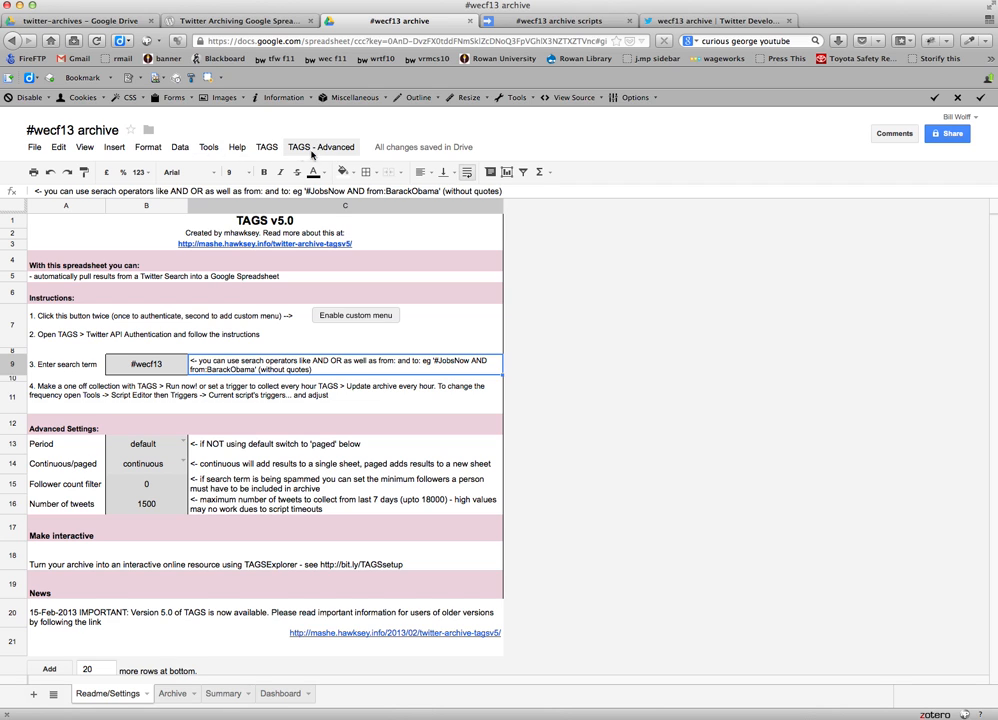
{"action": "left_click", "coordinate": [210, 149]}
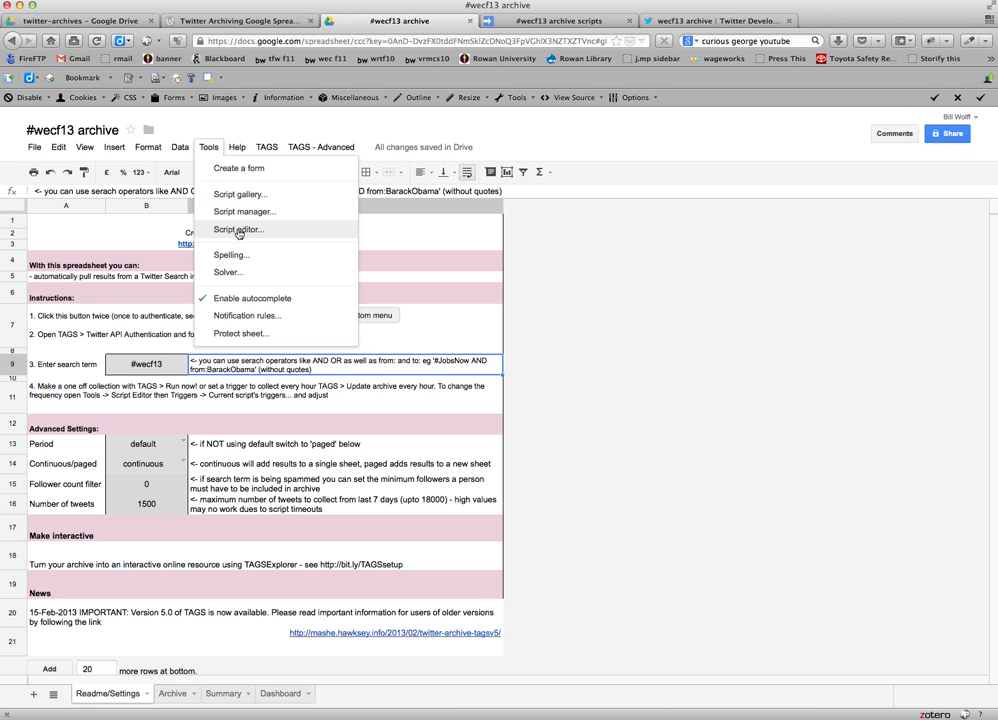
{"action": "left_click", "coordinate": [240, 194]}
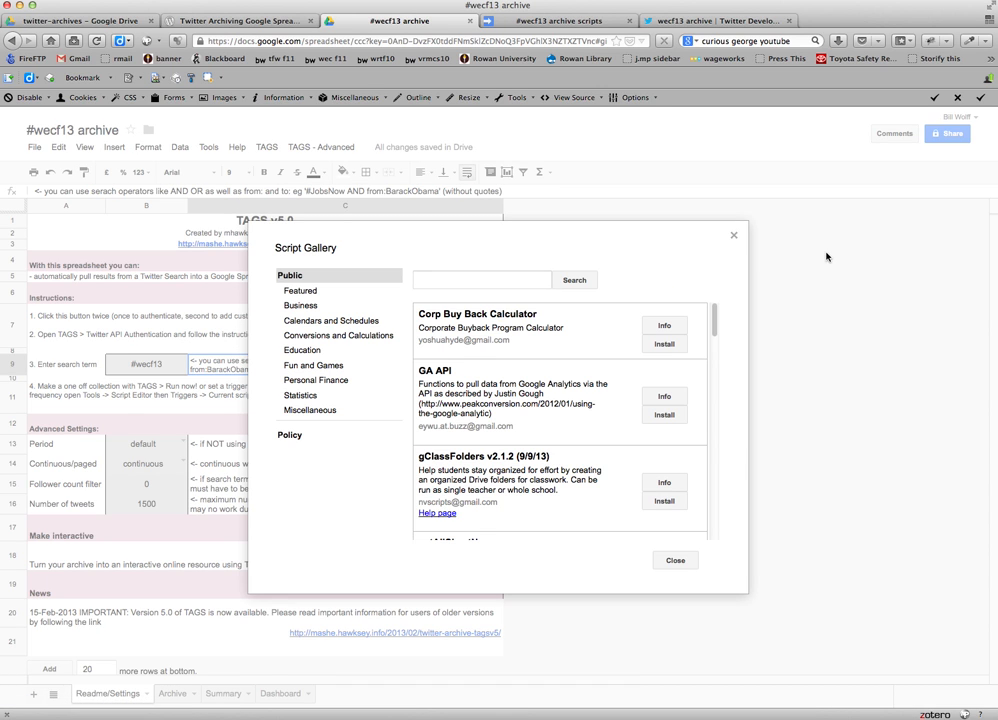
{"action": "left_click", "coordinate": [734, 235]}
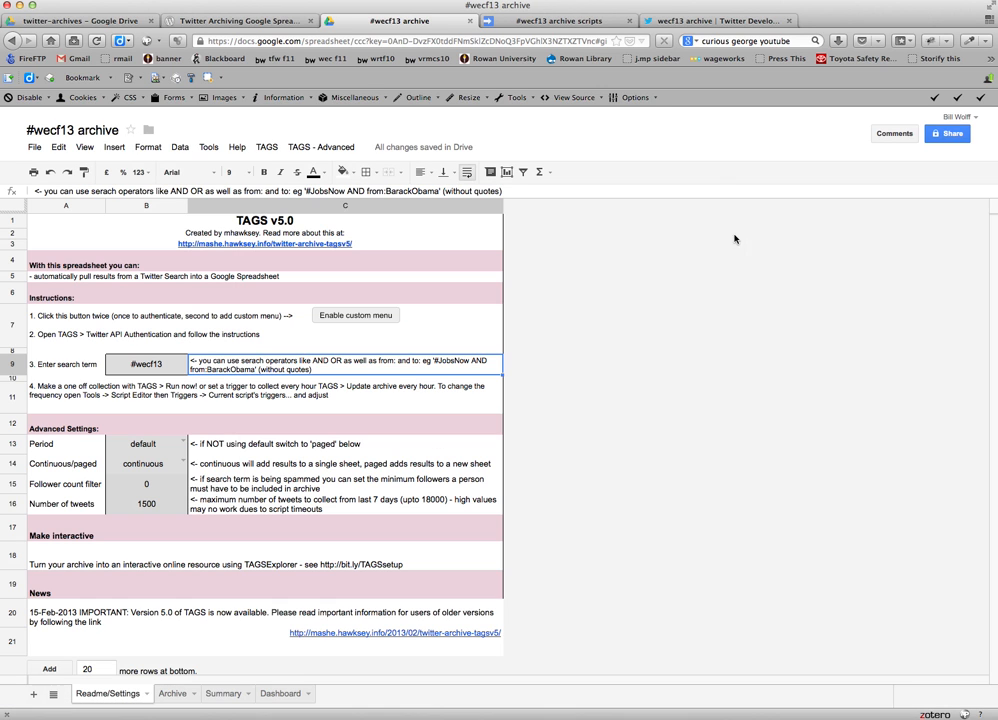
Open the script editor and view the current project's triggers.
{"action": "left_click", "coordinate": [205, 148]}
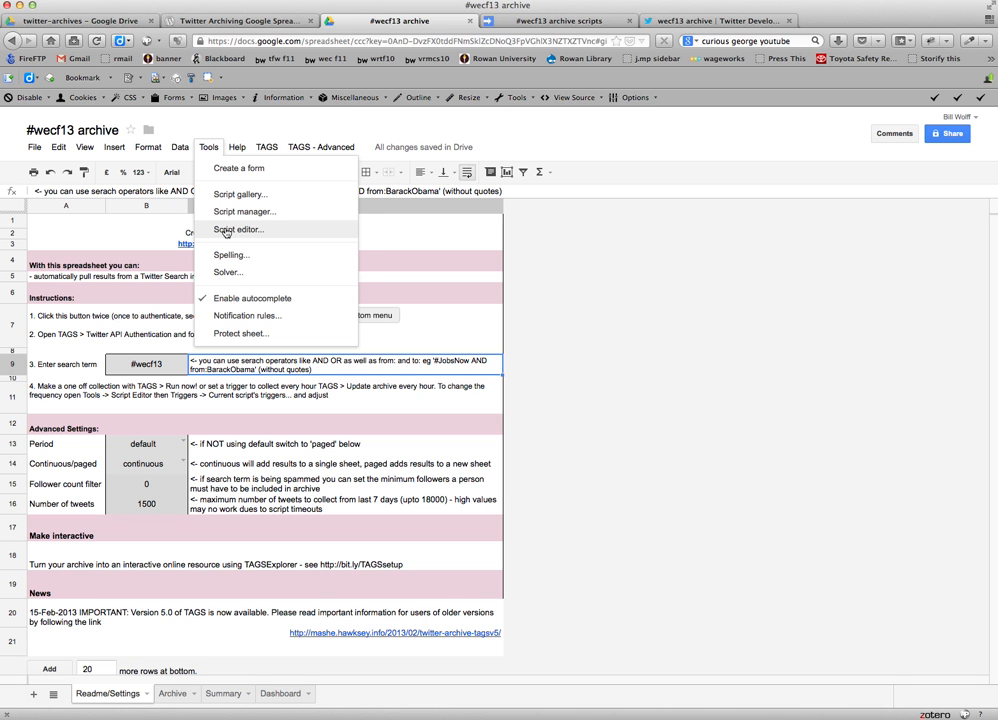
{"action": "left_click", "coordinate": [226, 230]}
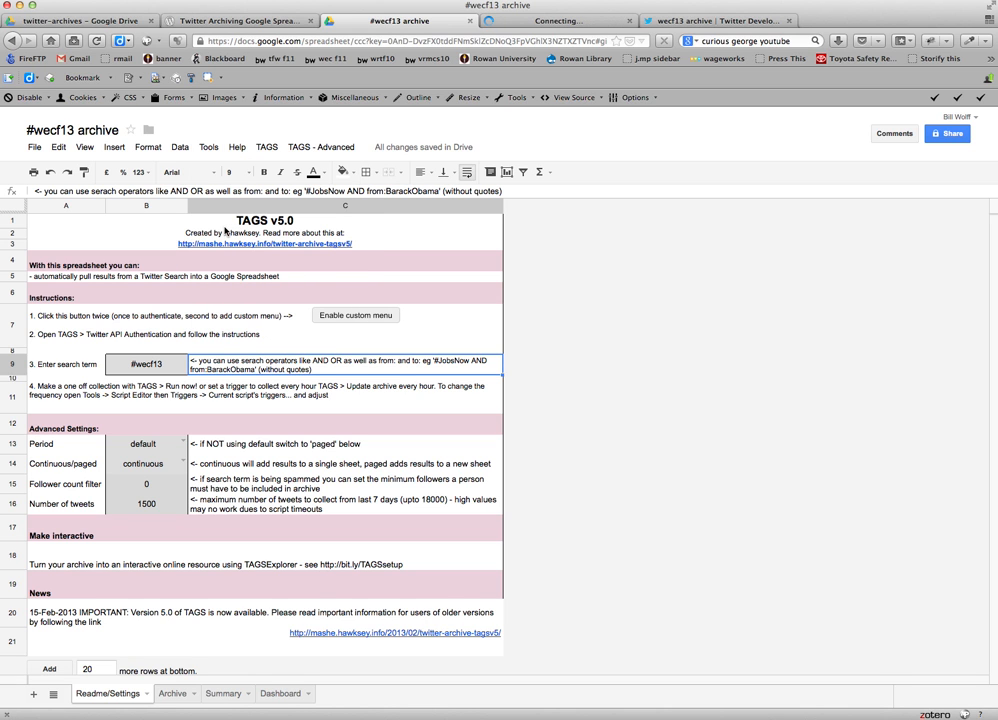
{"action": "left_click", "coordinate": [536, 22]}
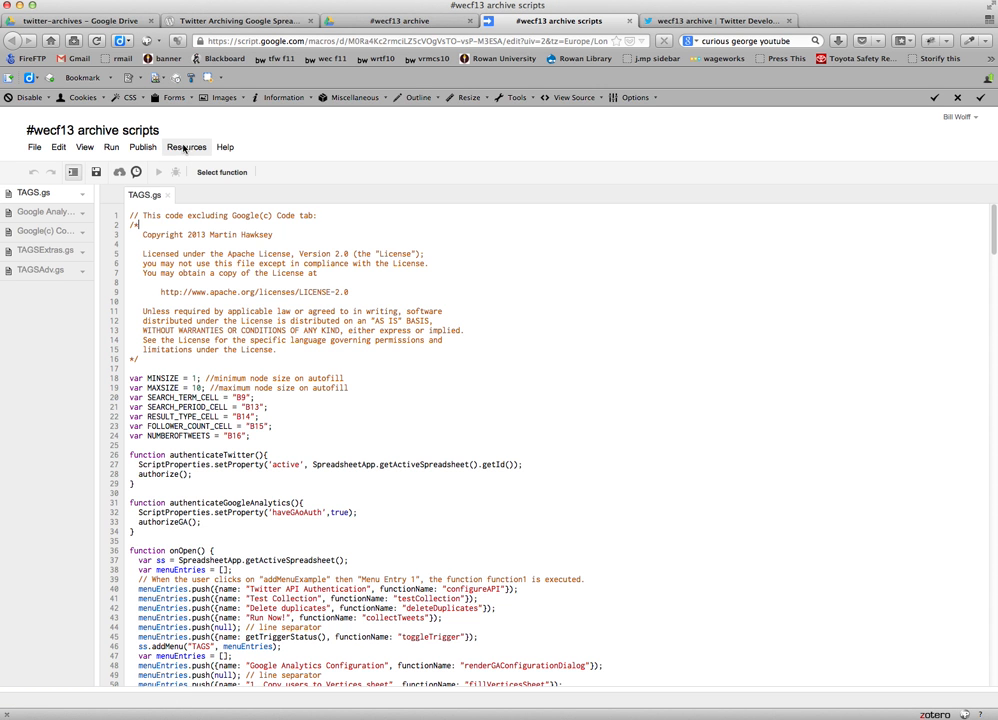
{"action": "left_click", "coordinate": [189, 150]}
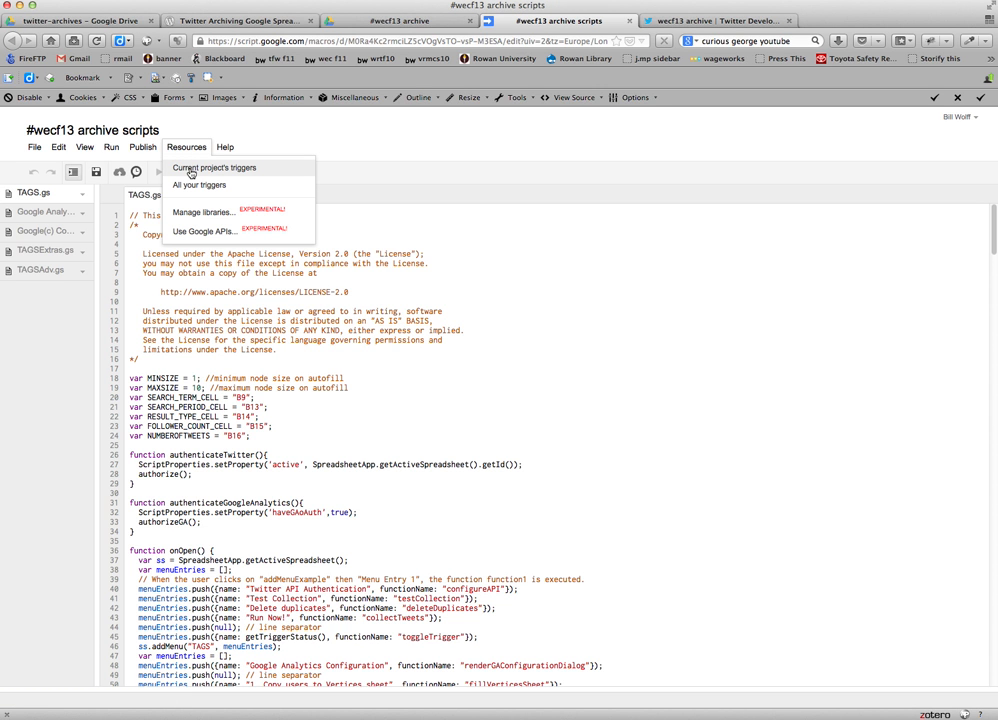
{"action": "left_click", "coordinate": [190, 172]}
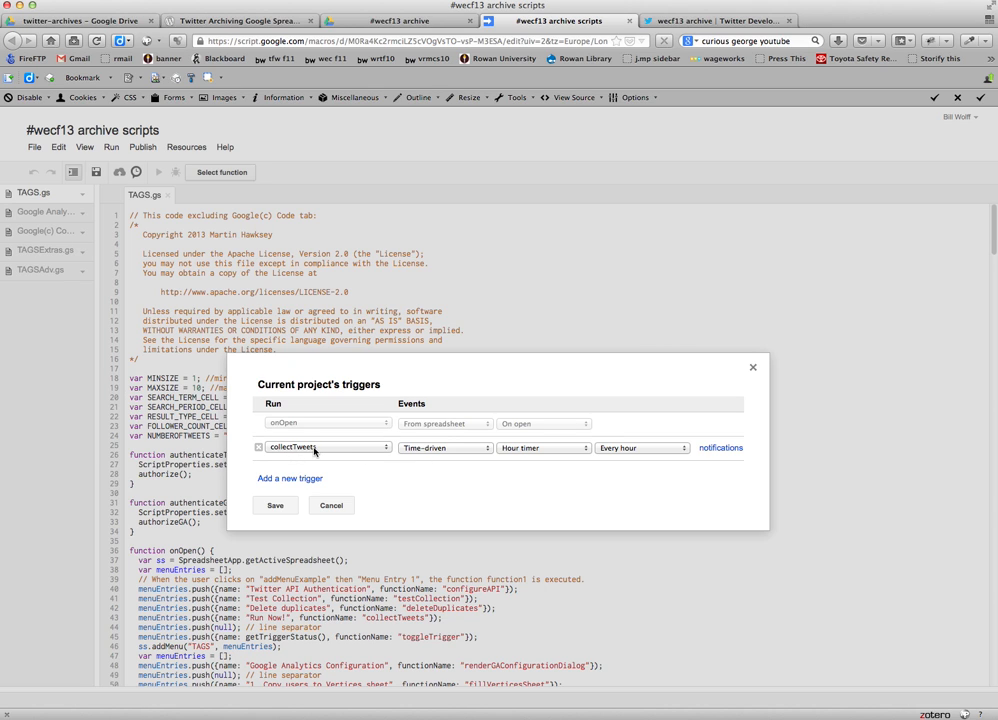
Try a minutes timer for the collectTweets trigger, view its interval choices, and discard the change.
{"action": "left_click", "coordinate": [540, 448]}
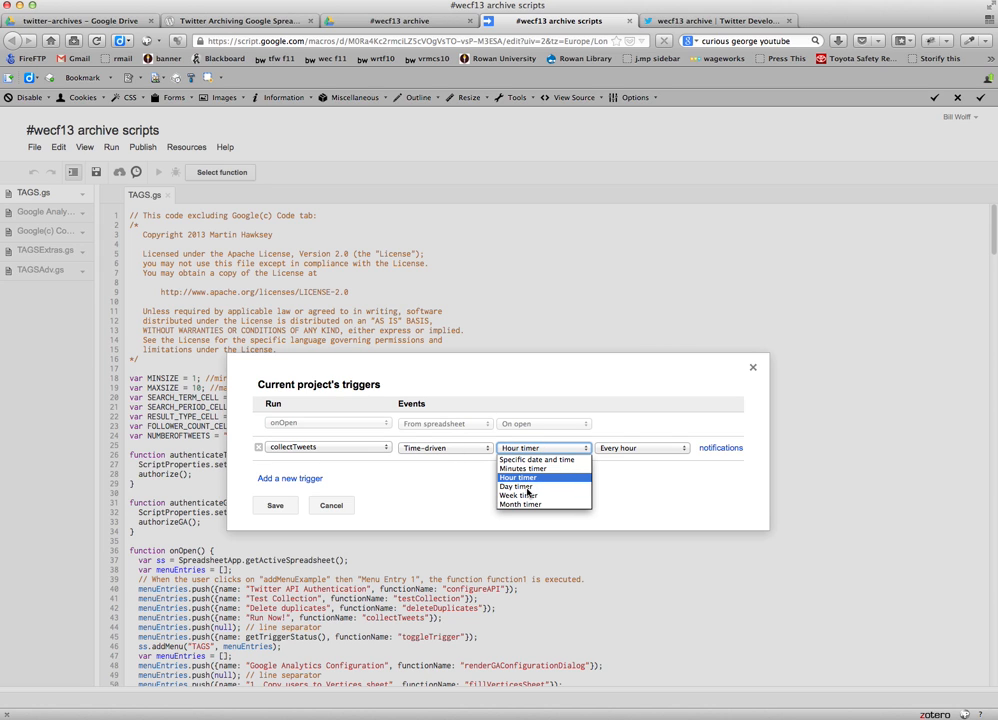
{"action": "left_click", "coordinate": [530, 469]}
{"action": "left_click", "coordinate": [601, 451]}
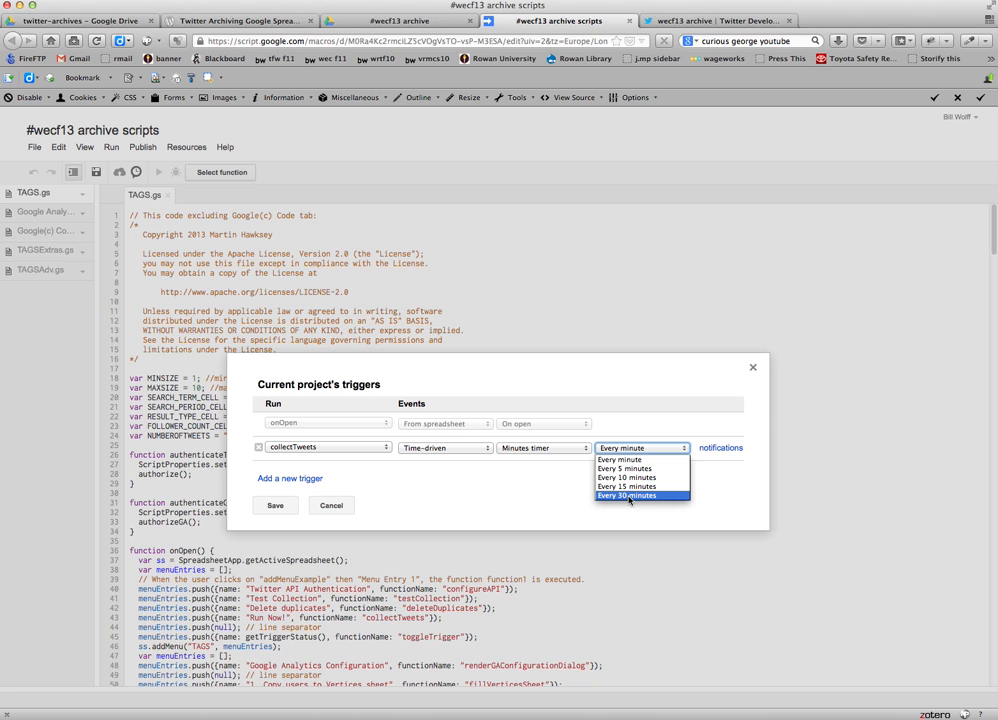
{"action": "left_click", "coordinate": [488, 482]}
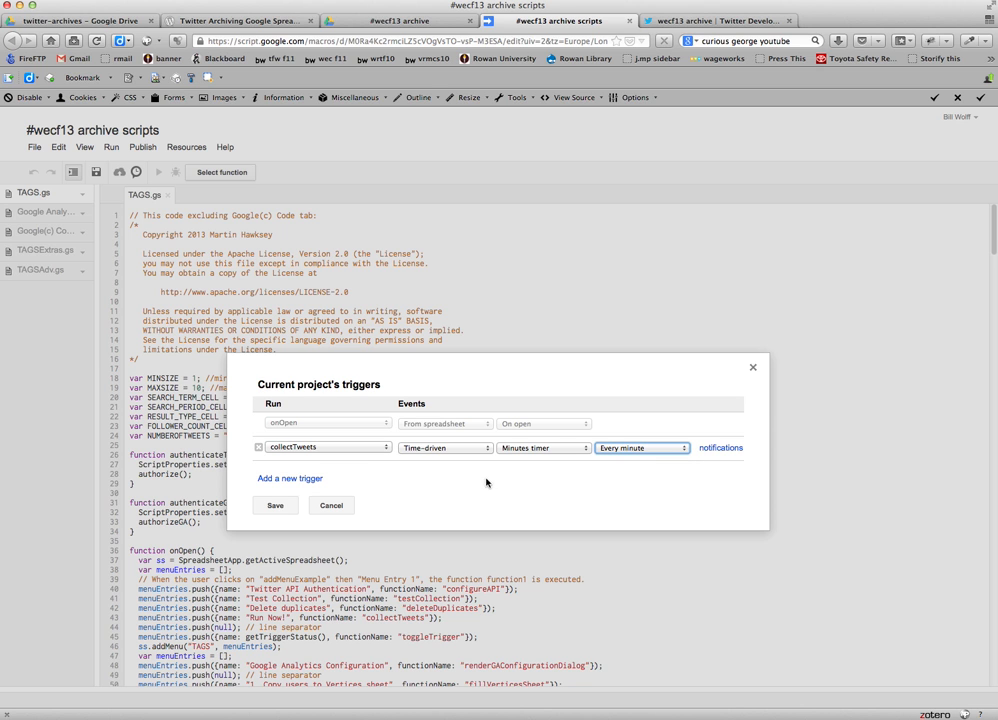
{"action": "left_click", "coordinate": [322, 505]}
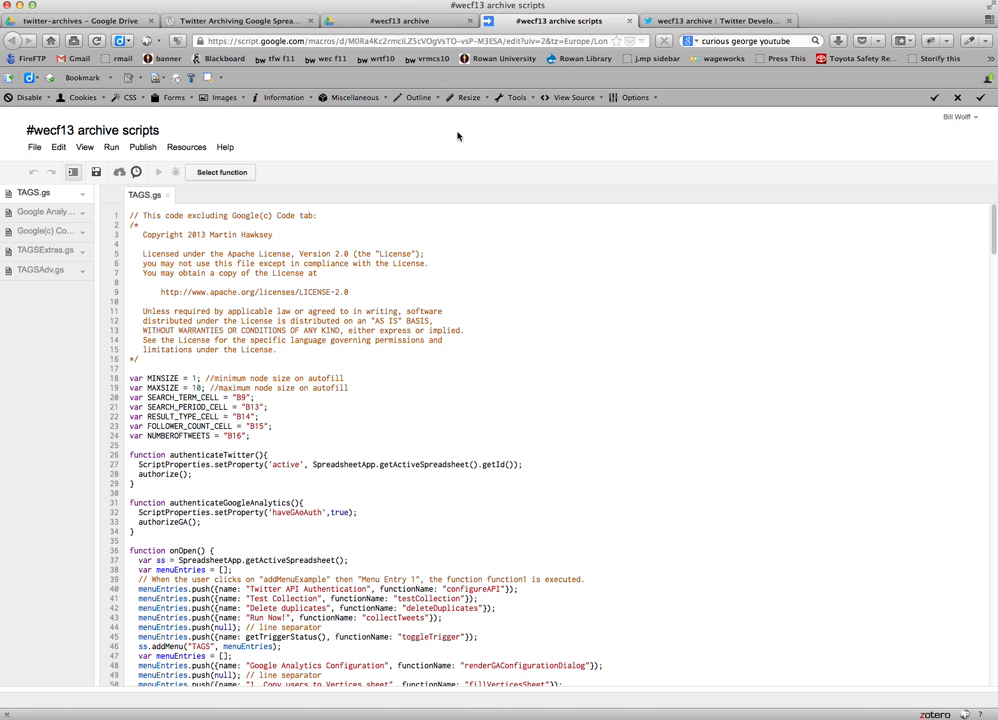
Return to the #wecf13 archive spreadsheet and check the TAGS options for the hourly archive update.
{"action": "left_click", "coordinate": [326, 21]}
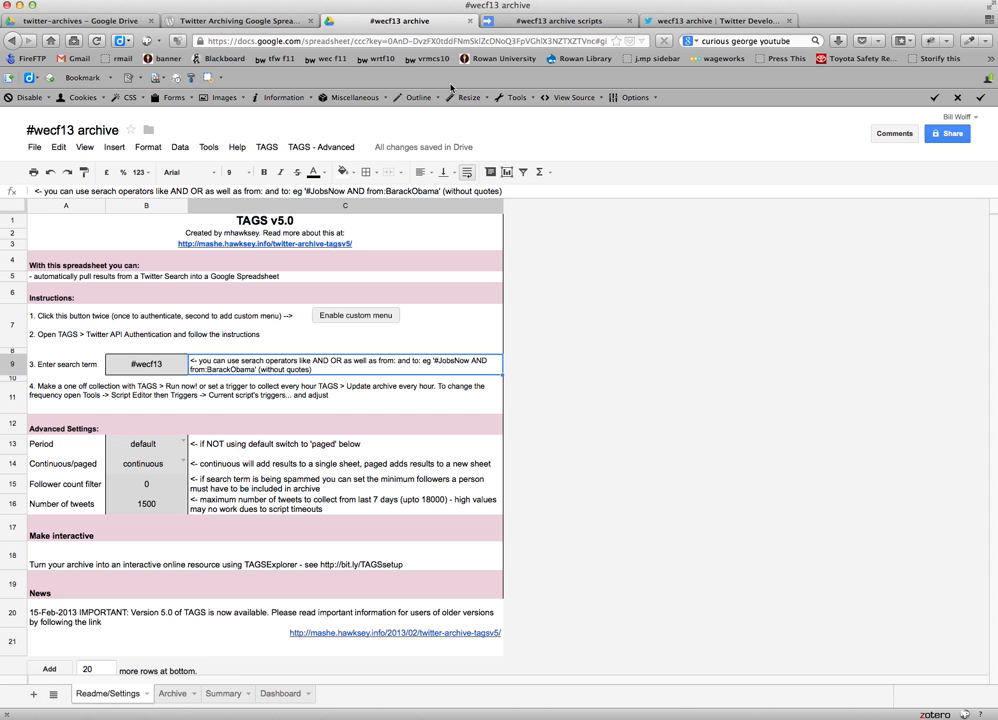
{"action": "left_click", "coordinate": [266, 148]}
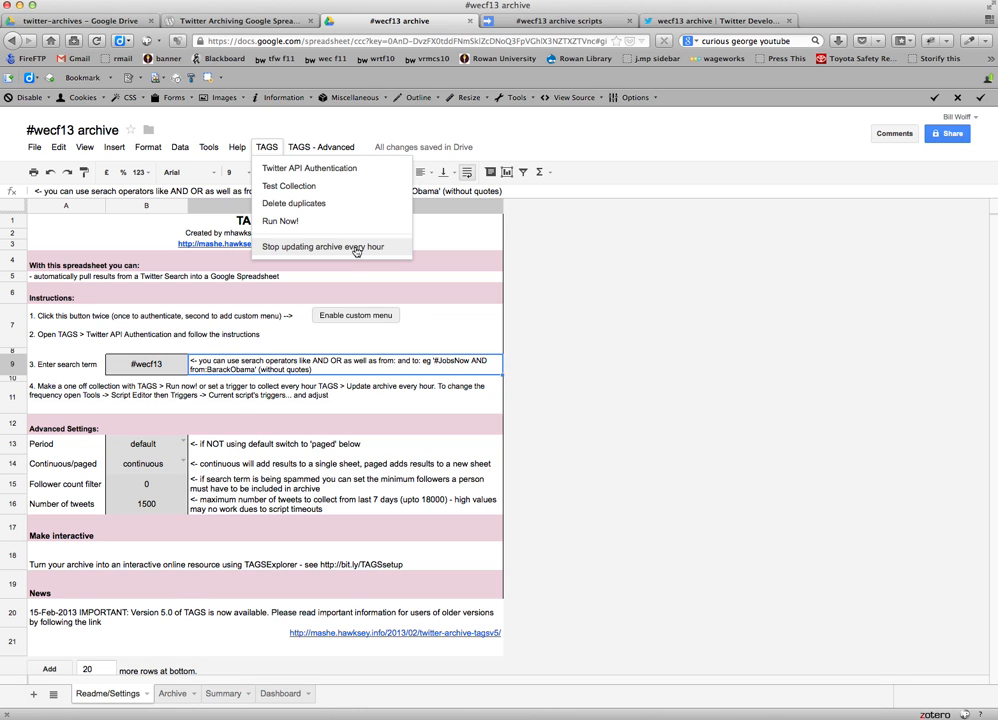
{"action": "left_click", "coordinate": [560, 327]}
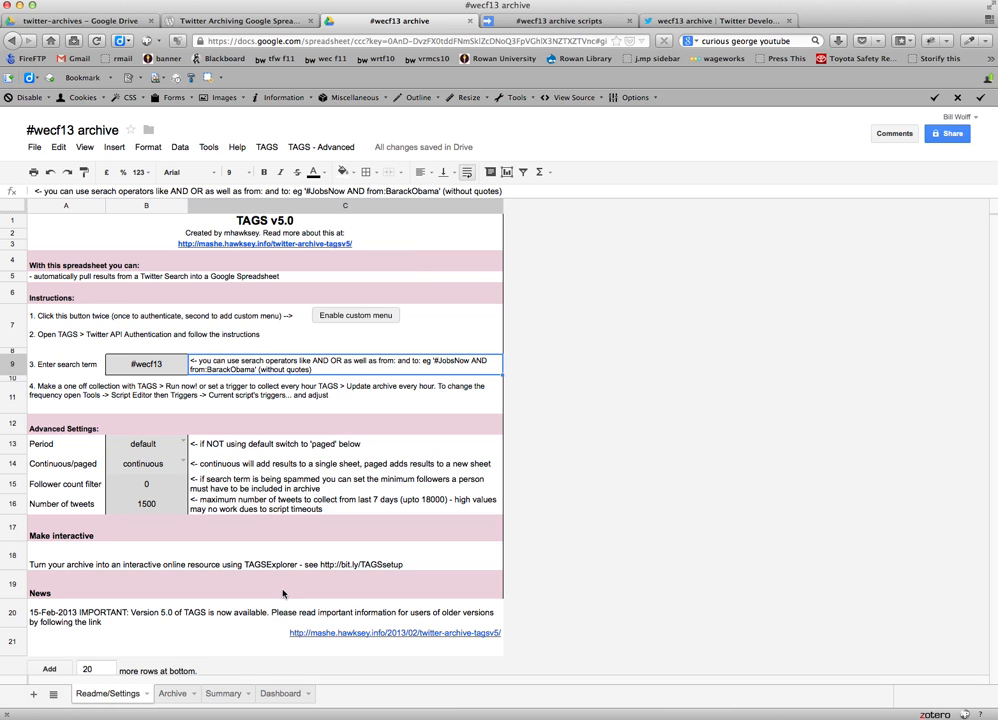
Examine the collected #wecf13 tweets in the Archive sheet, down to the oldest entries.
{"action": "left_click", "coordinate": [175, 697]}
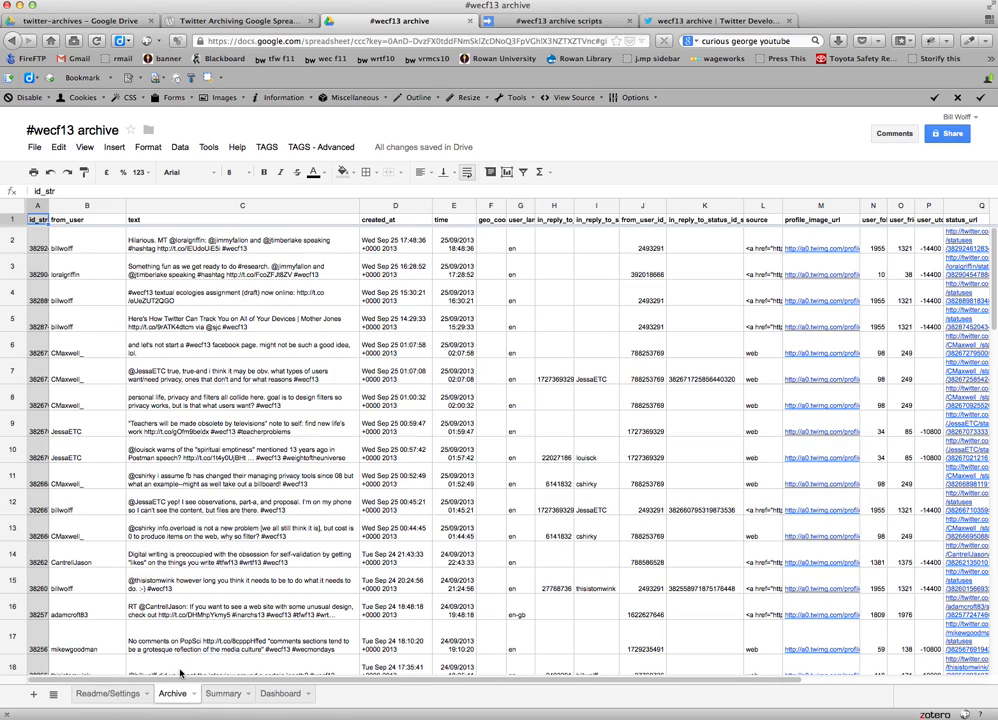
{"action": "scroll", "coordinate": [255, 625], "scroll_direction": "down", "scroll_amount": 10}
{"action": "scroll", "coordinate": [255, 625], "scroll_direction": "down", "scroll_amount": 20}
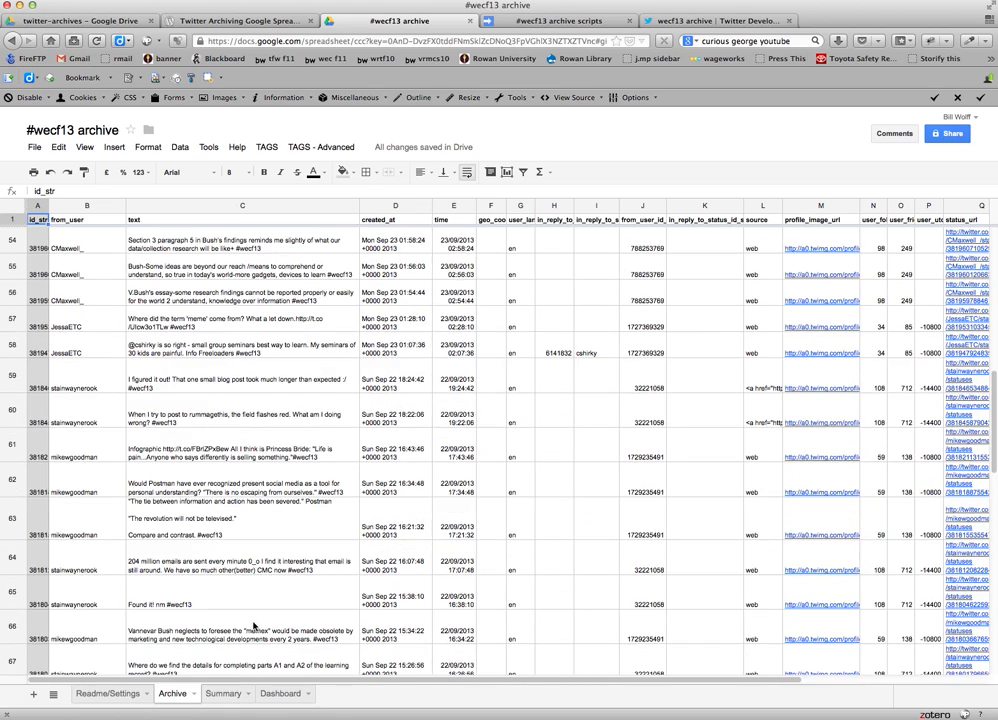
{"action": "scroll", "coordinate": [255, 625], "scroll_direction": "down", "scroll_amount": 13}
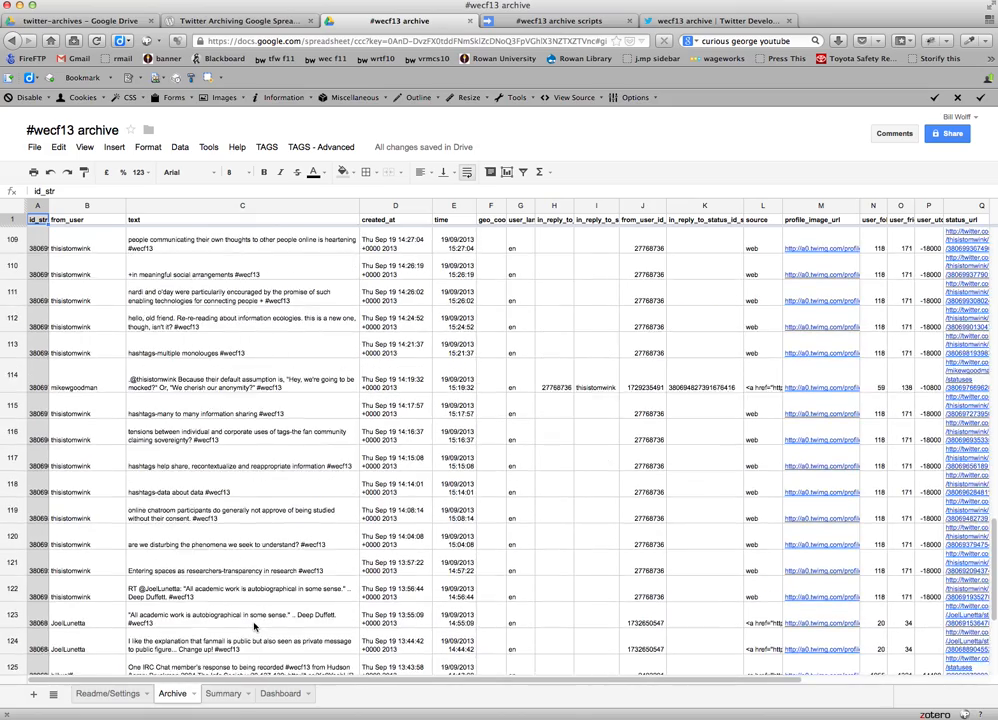
{"action": "scroll", "coordinate": [255, 625], "scroll_direction": "down", "scroll_amount": 7}
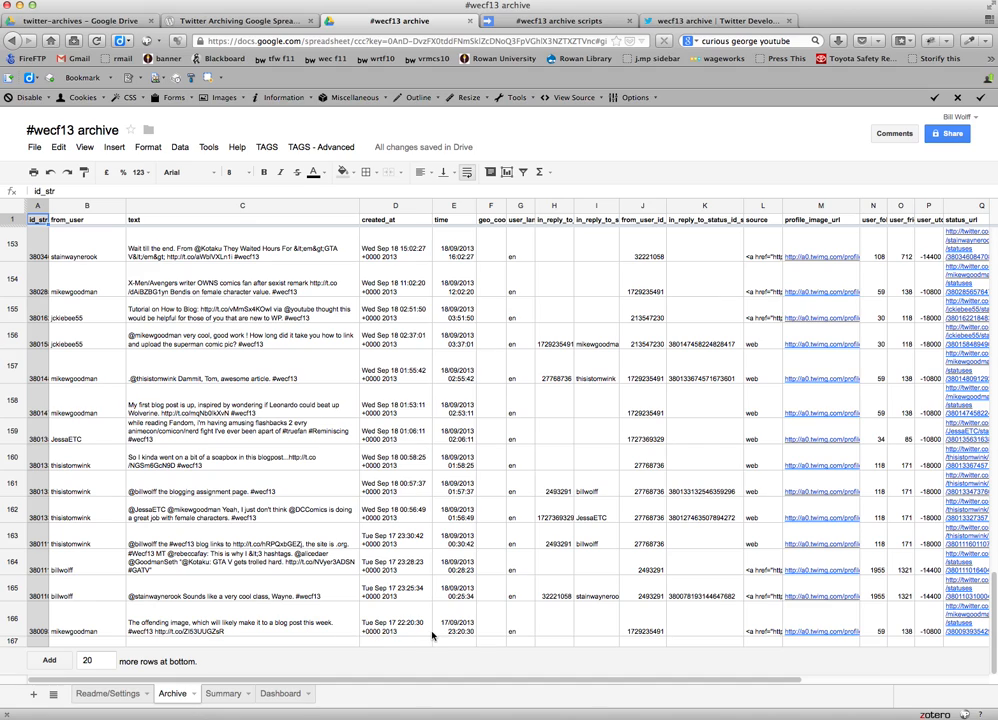
{"action": "scroll", "coordinate": [433, 635], "scroll_direction": "up", "scroll_amount": 20}
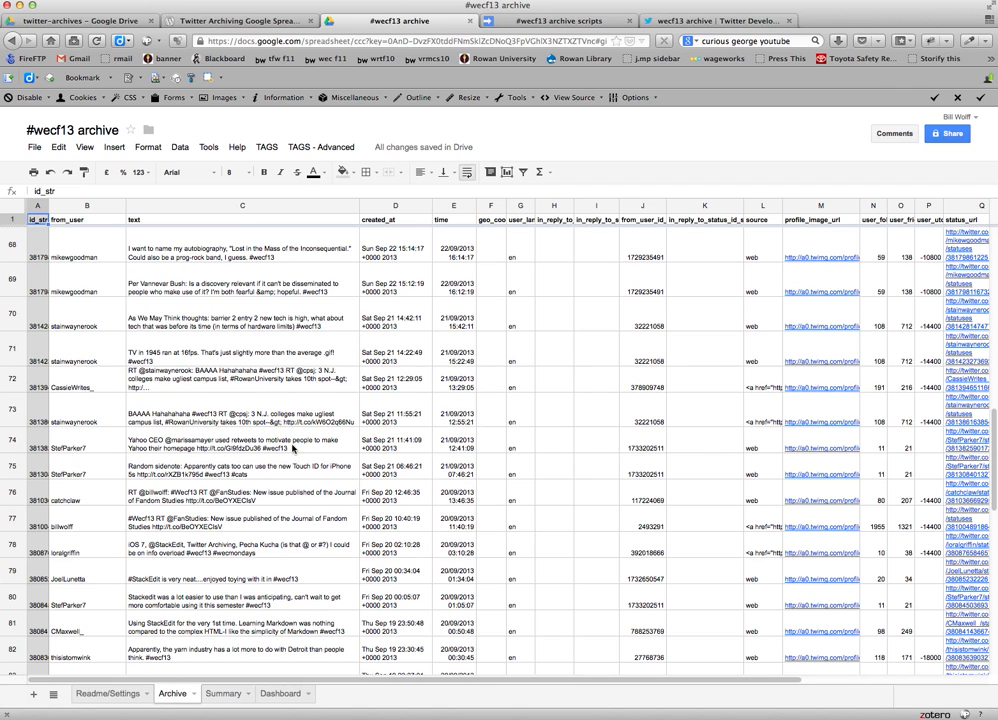
Review the Summary sheet's top tweeters and inspect the @'s cells in rows 4 and 8.
{"action": "left_click", "coordinate": [223, 693]}
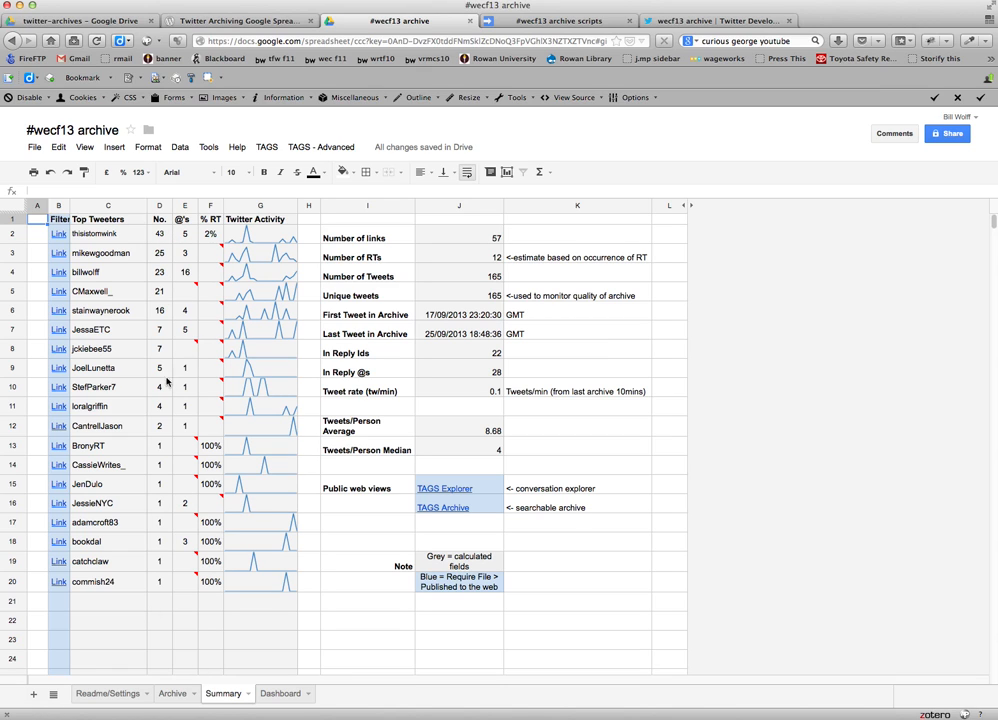
{"action": "left_click", "coordinate": [186, 272]}
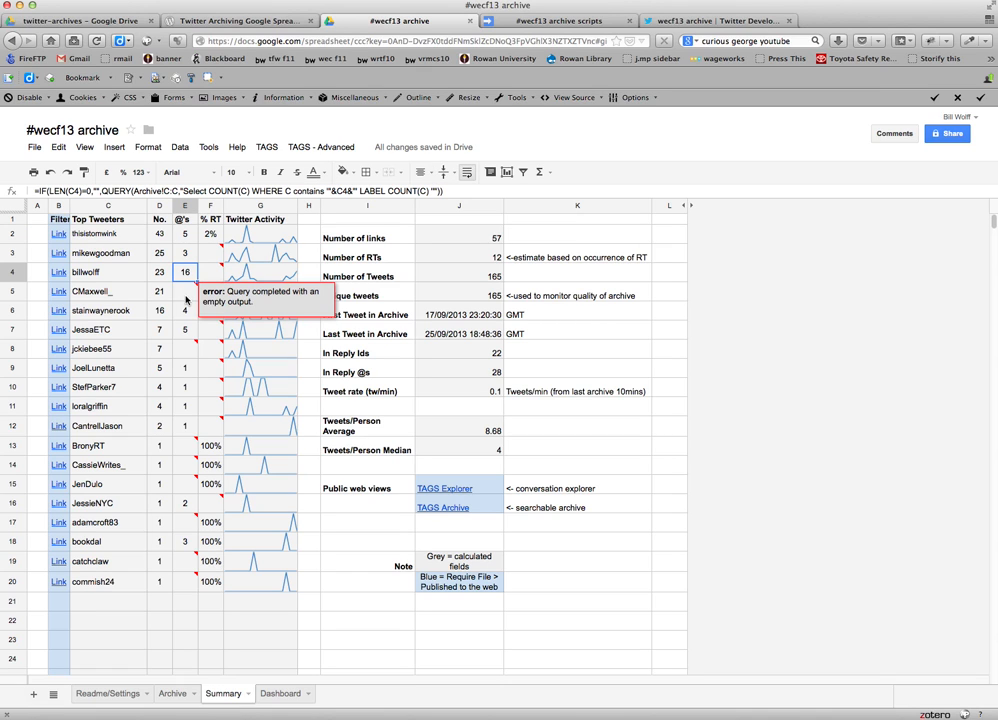
{"action": "left_click", "coordinate": [188, 350]}
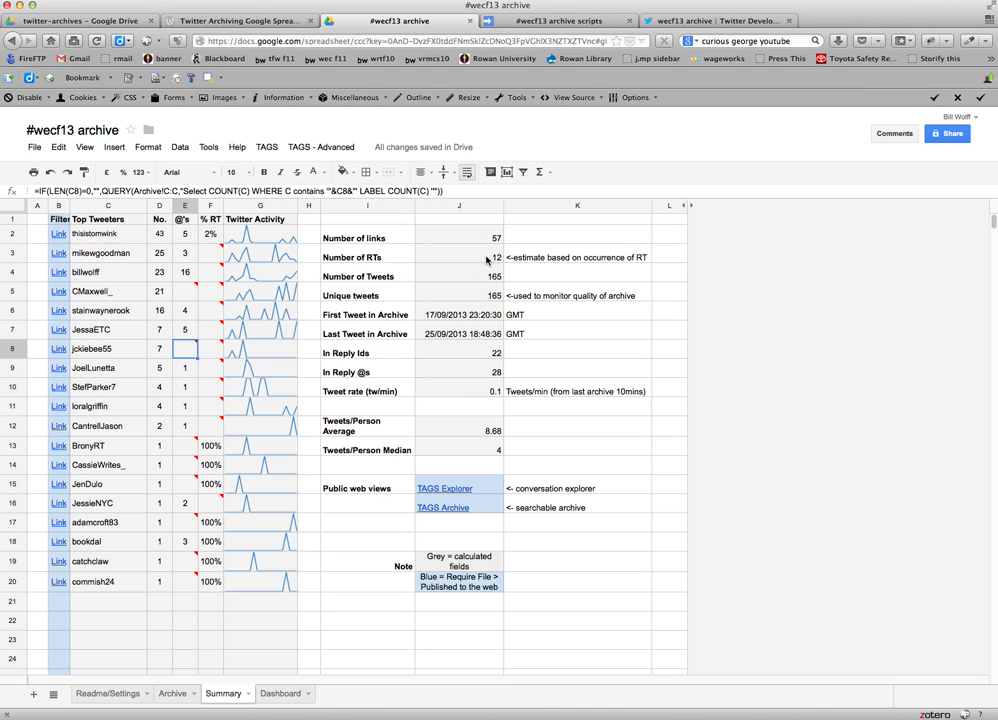
View the Dashboard sheet's tweet activity charts, top tweeters and most retweeted tweets.
{"action": "left_click", "coordinate": [281, 693]}
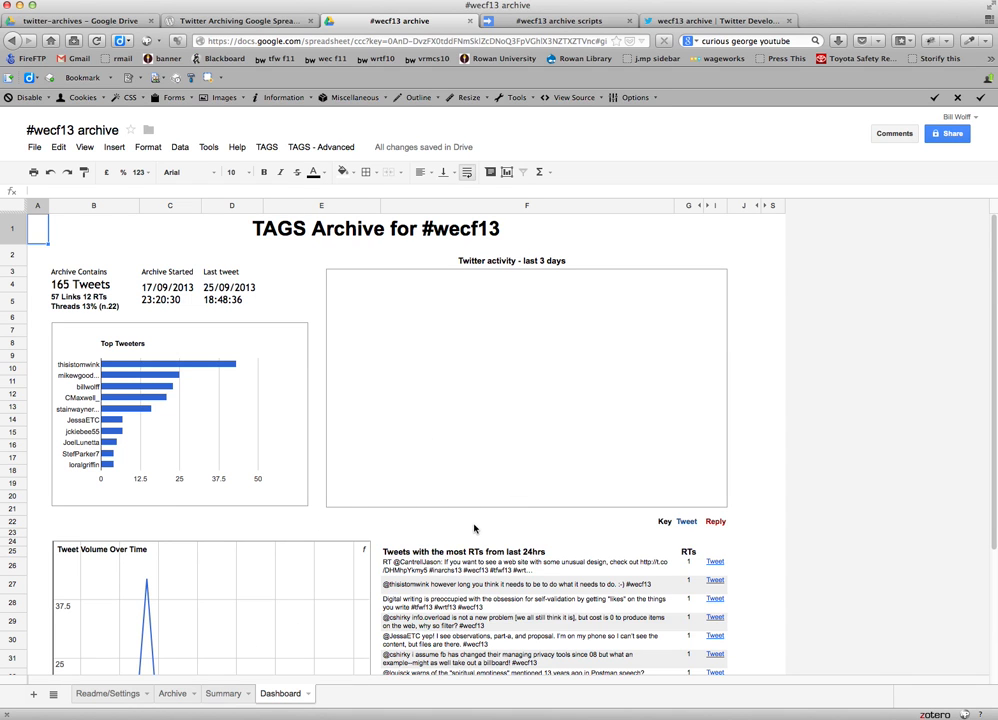
{"action": "scroll", "coordinate": [474, 529], "scroll_direction": "down", "scroll_amount": 4}
{"action": "scroll", "coordinate": [474, 529], "scroll_direction": "up", "scroll_amount": 4}
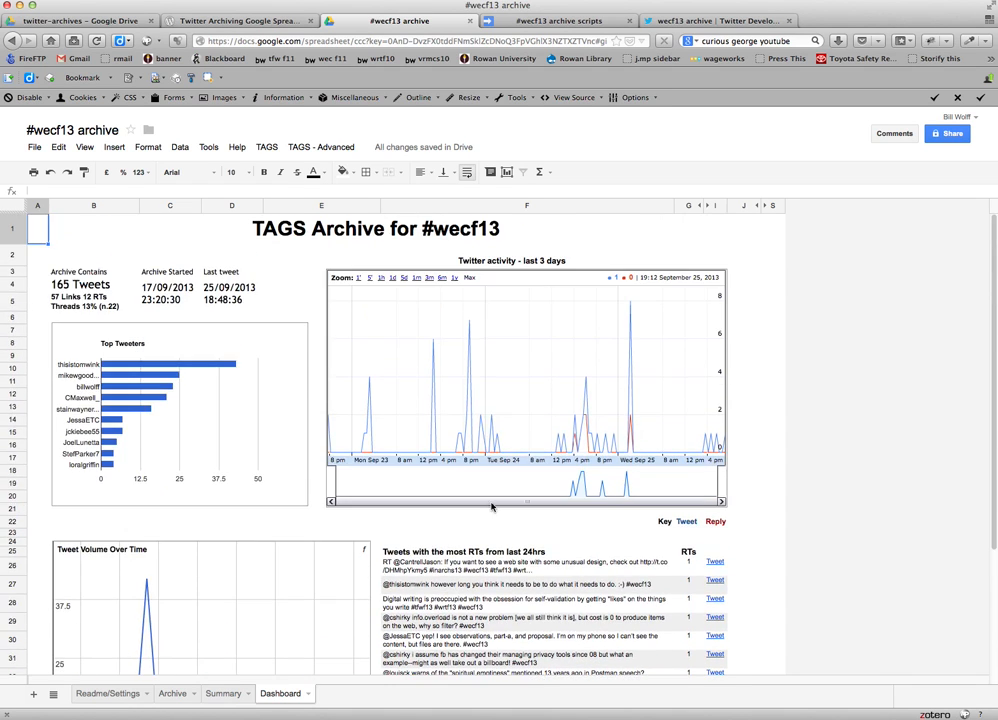
Select the TAGS Explorer link on the Summary sheet and publish all sheets to the web with automatic republishing when changes are made.
{"action": "left_click", "coordinate": [223, 694]}
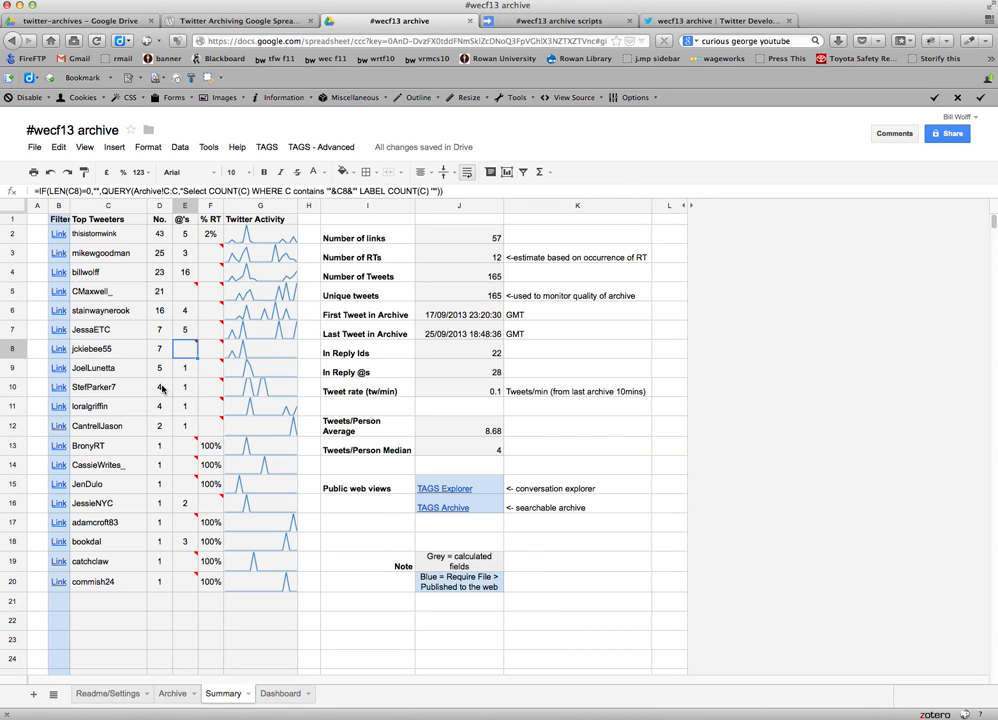
{"action": "left_click", "coordinate": [455, 492]}
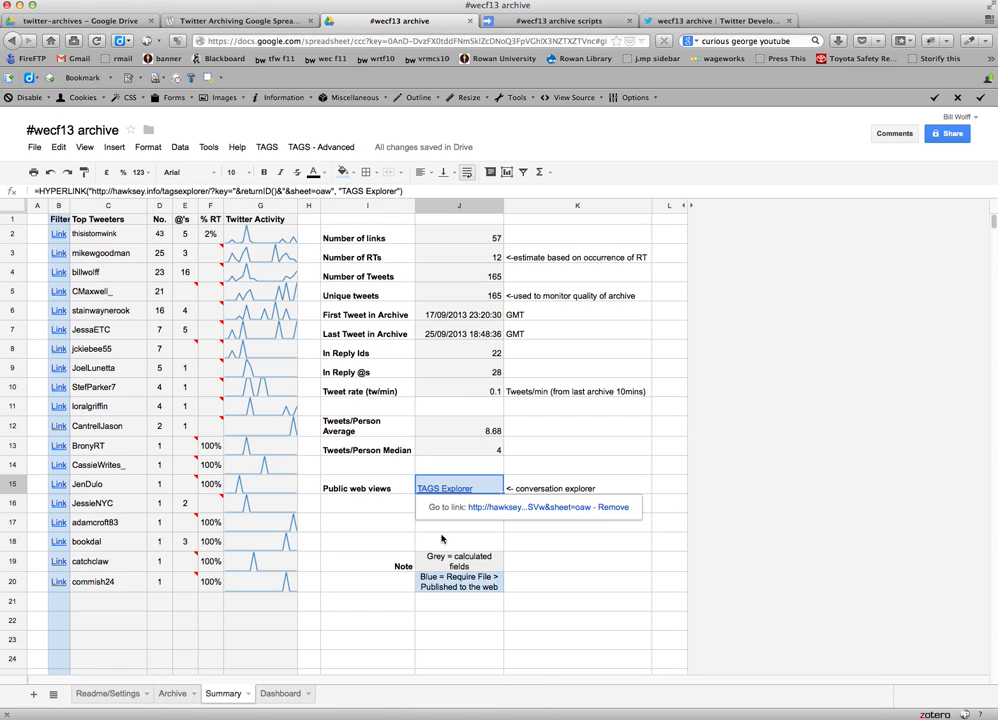
{"action": "left_click", "coordinate": [35, 148]}
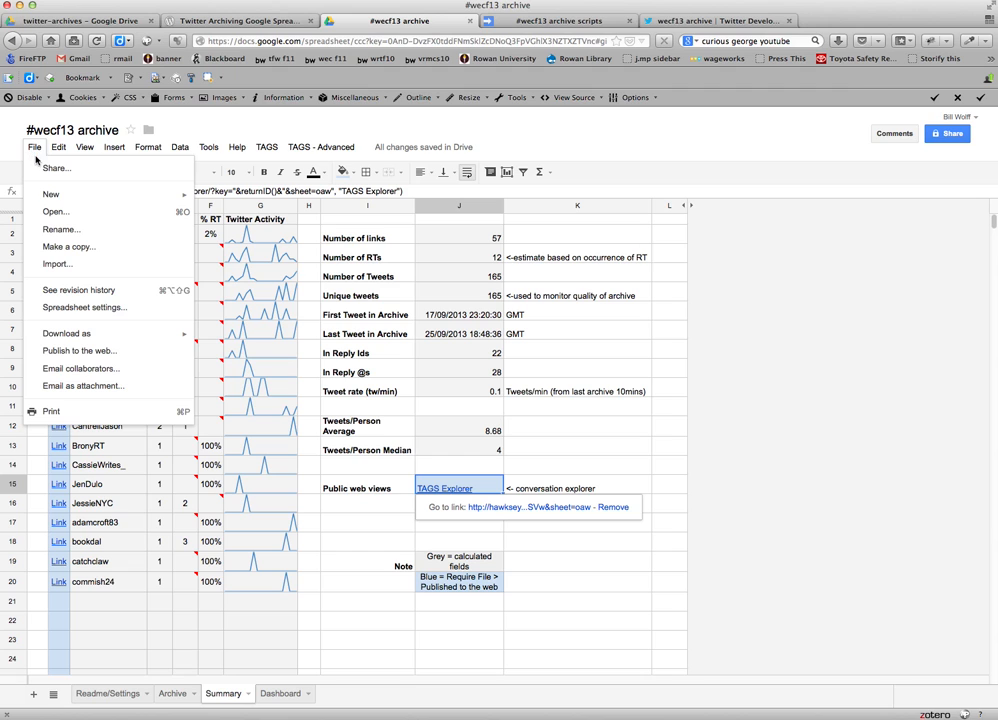
{"action": "left_click", "coordinate": [74, 351]}
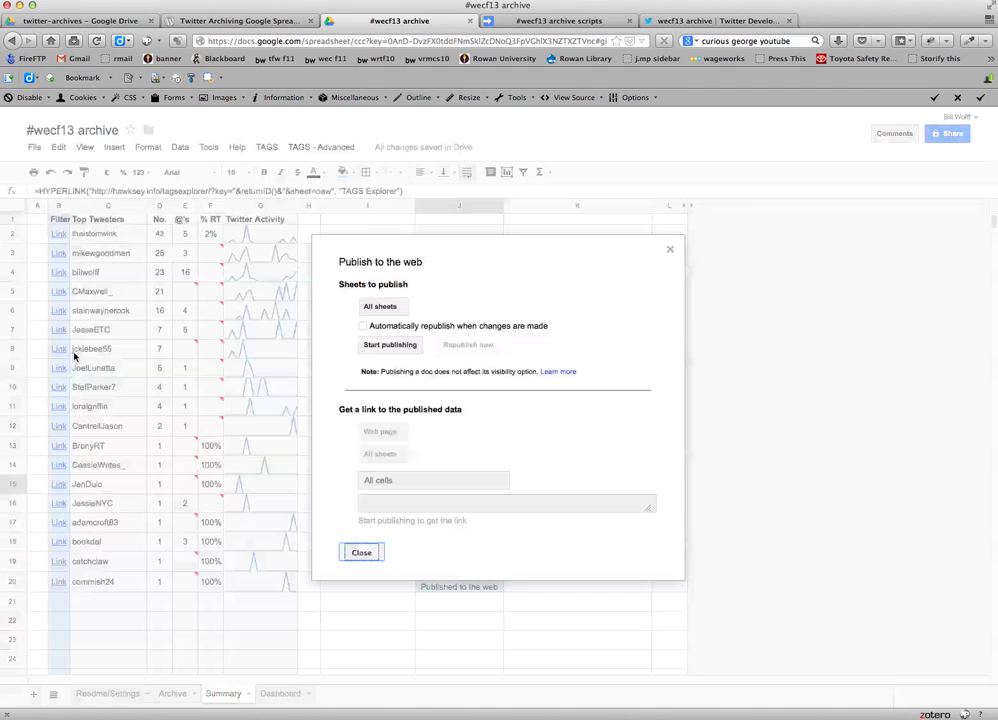
{"action": "left_click", "coordinate": [363, 326]}
{"action": "left_click", "coordinate": [381, 346]}
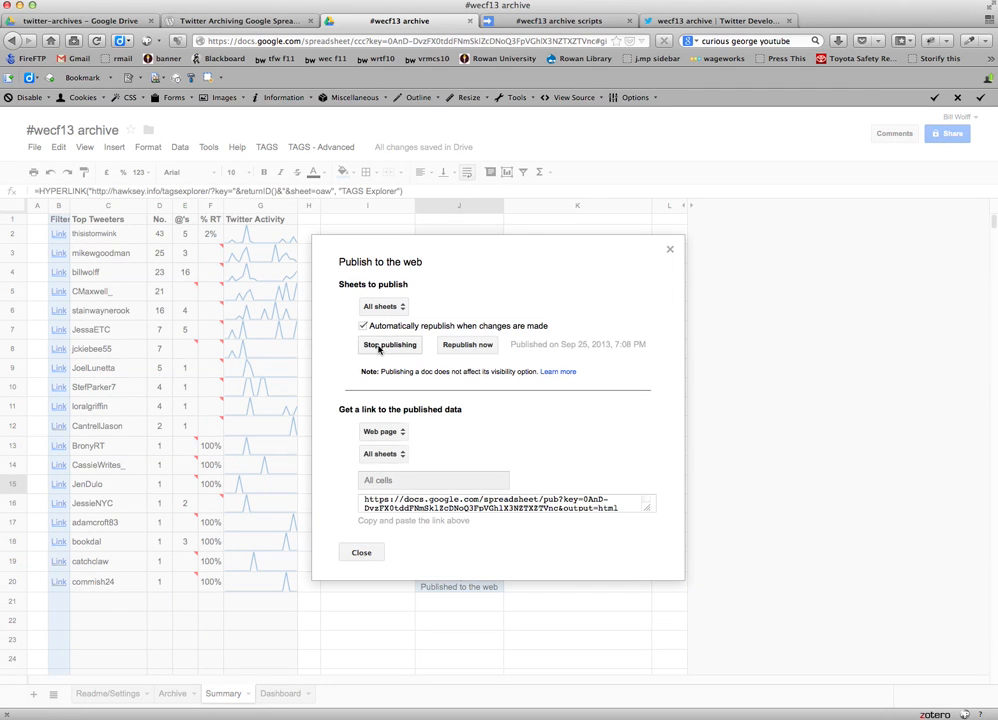
{"action": "left_click", "coordinate": [362, 556]}
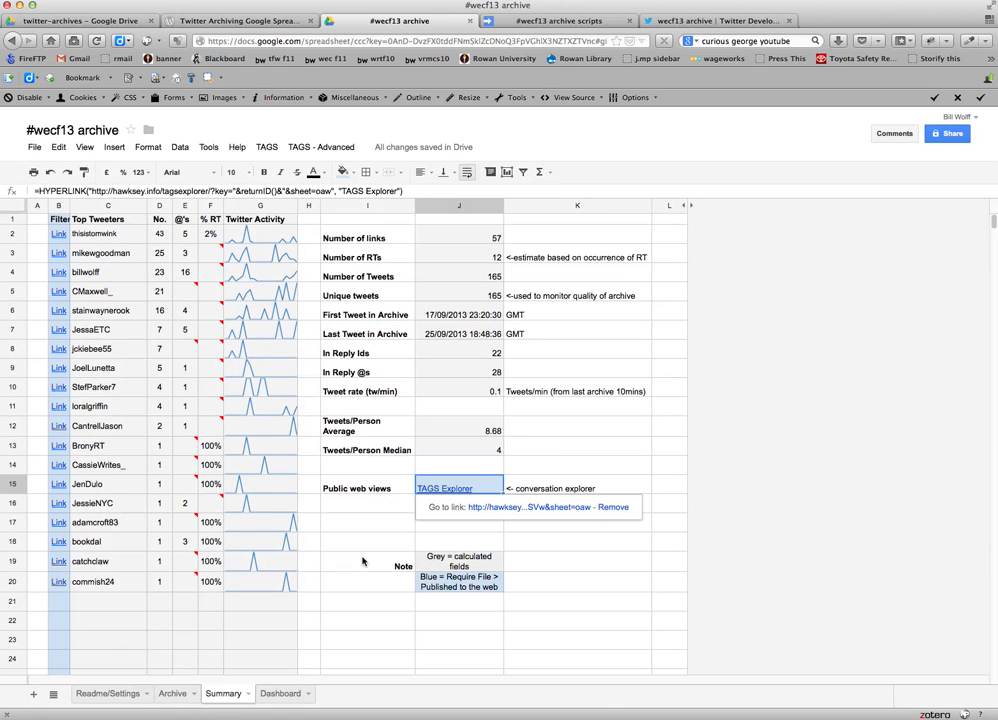
Open the archive's TAGS Explorer conversation graph, add mentions to it, and close the page after viewing.
{"action": "left_click", "coordinate": [515, 508]}
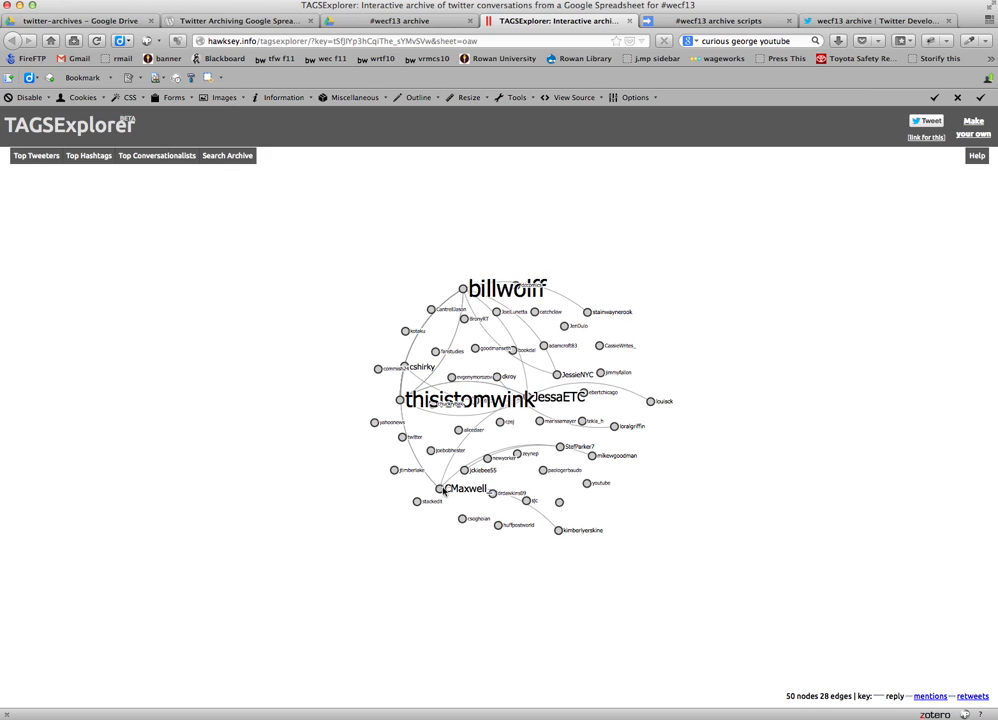
{"action": "left_click", "coordinate": [928, 697]}
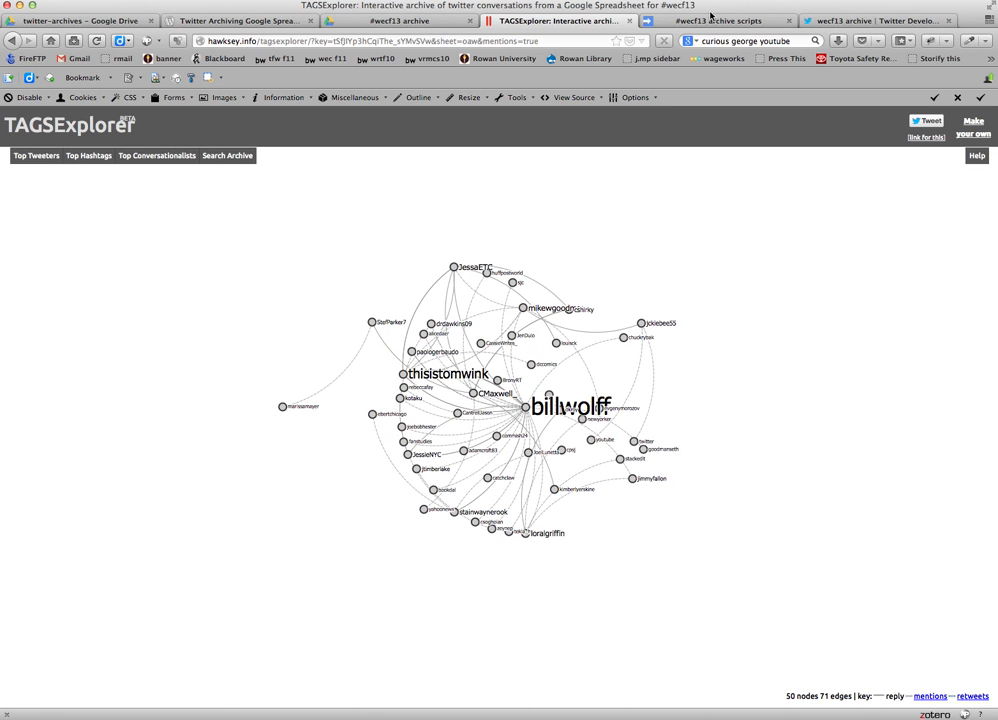
{"action": "left_click", "coordinate": [630, 21]}
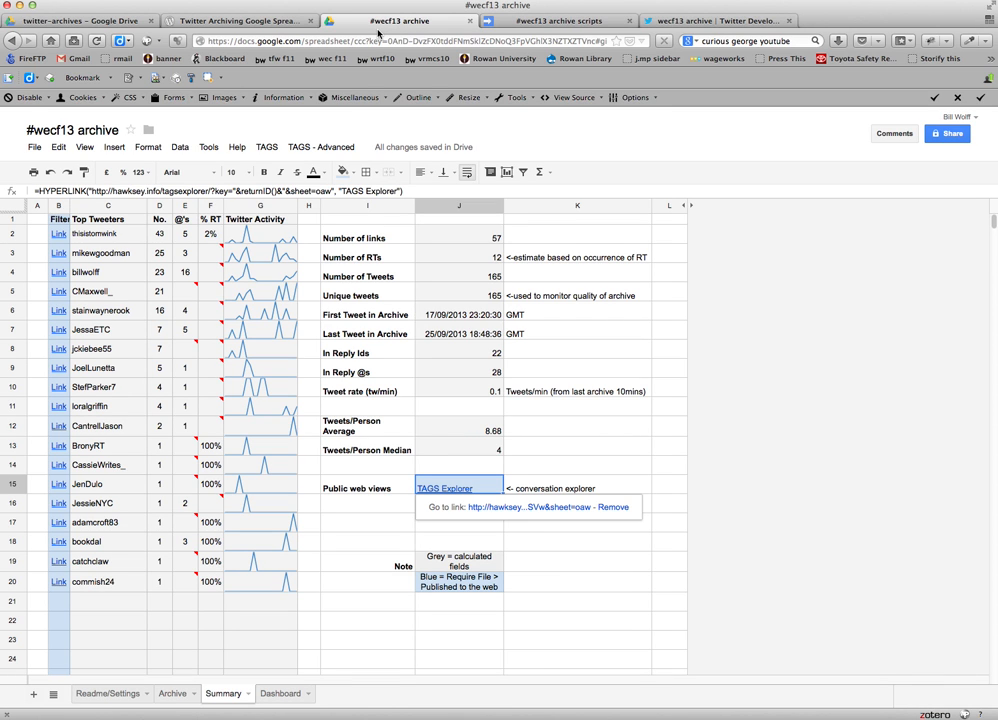
Revisit the TAGS v5 blog post, and return to the Readme/Settings sheet of the #wecf13 archive.
{"action": "left_click", "coordinate": [256, 22]}
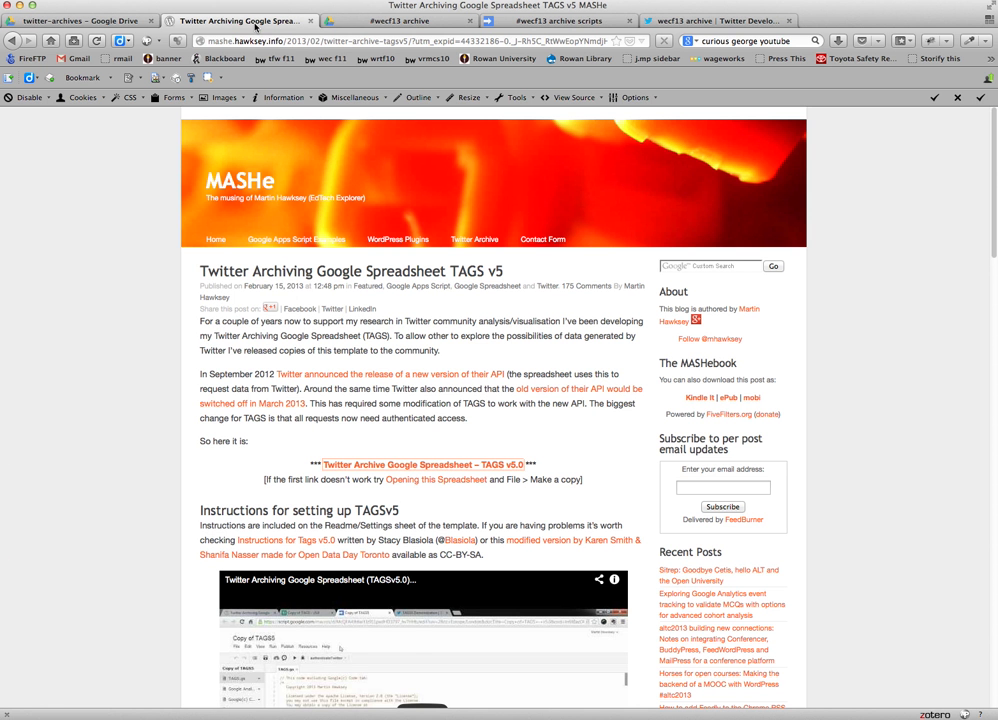
{"action": "left_click", "coordinate": [362, 25]}
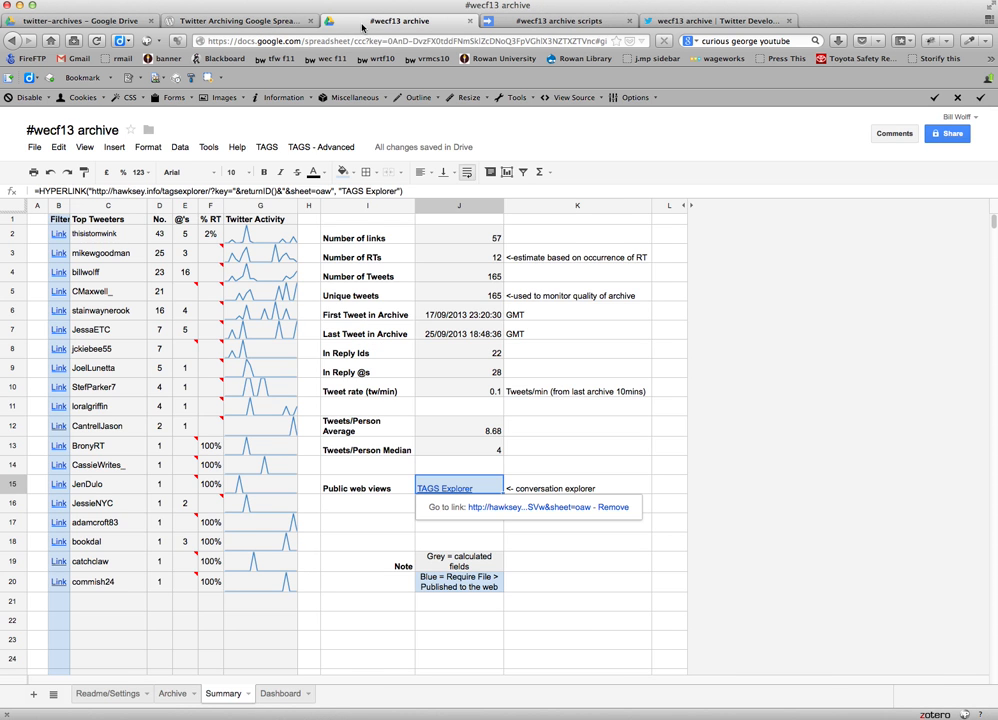
{"action": "left_click", "coordinate": [124, 693]}
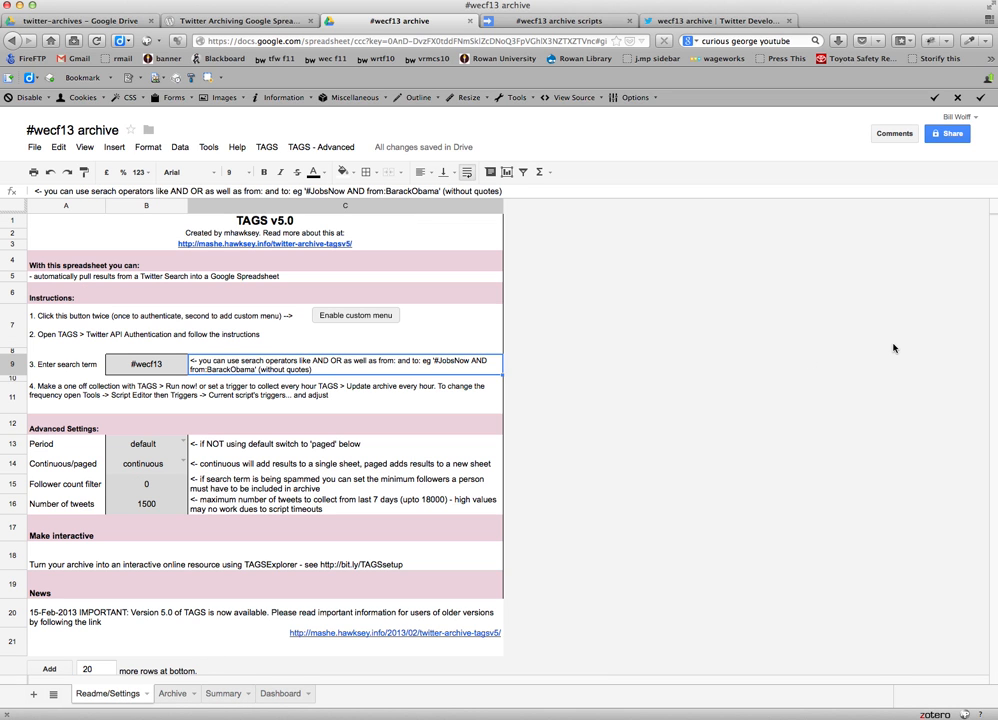